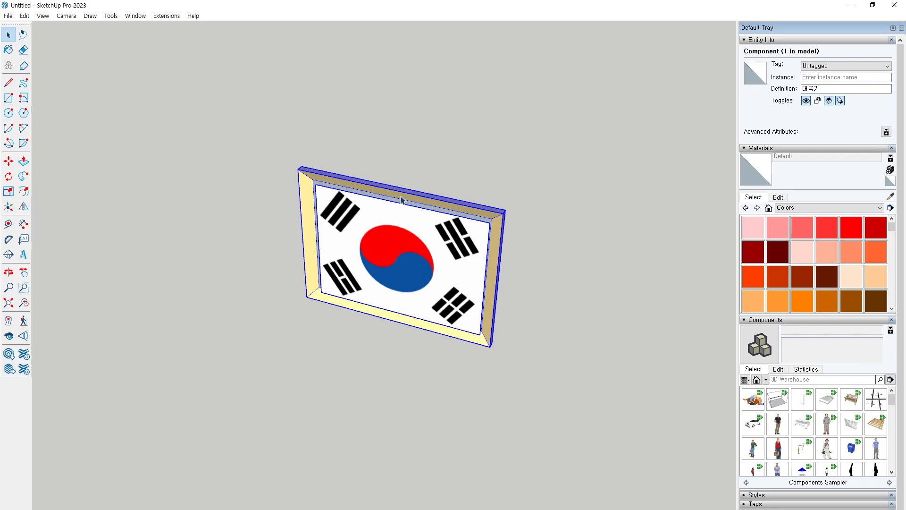
- Open the framed flag component for editing, inspect a side face and a corner edge of its frame, and leave the component
double_click(404, 201)
left_click(363, 159)
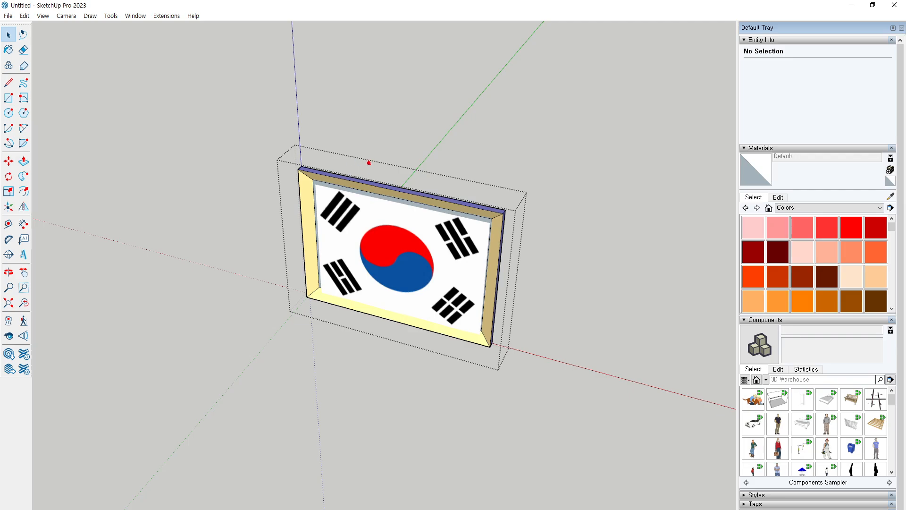
left_click(335, 240)
left_click(309, 233)
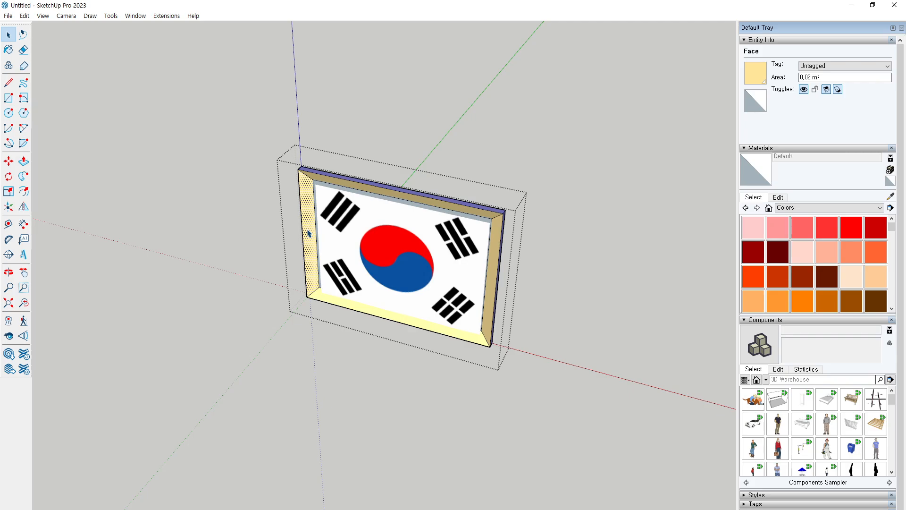
left_click(310, 178)
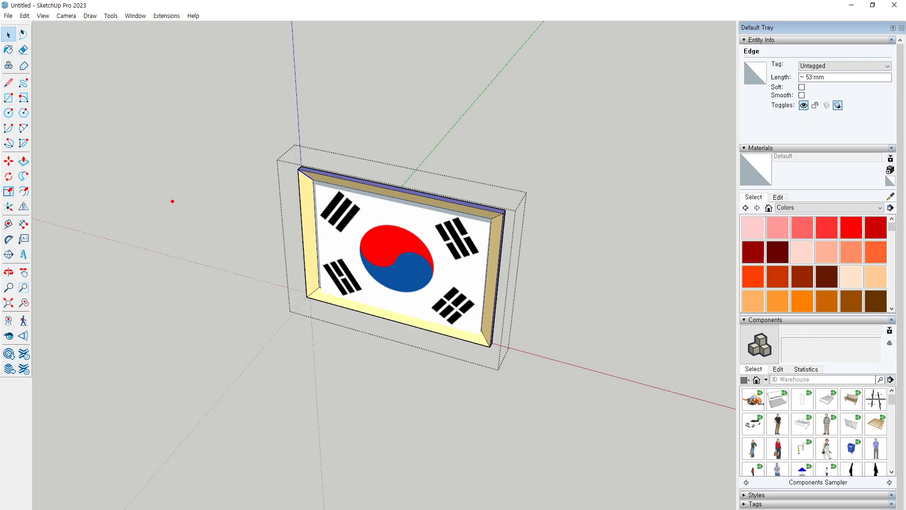
mouse_move(165, 188)
left_mouse_down()
mouse_move(177, 189)
mouse_move(183, 172)
left_mouse_up()
left_click(166, 236)
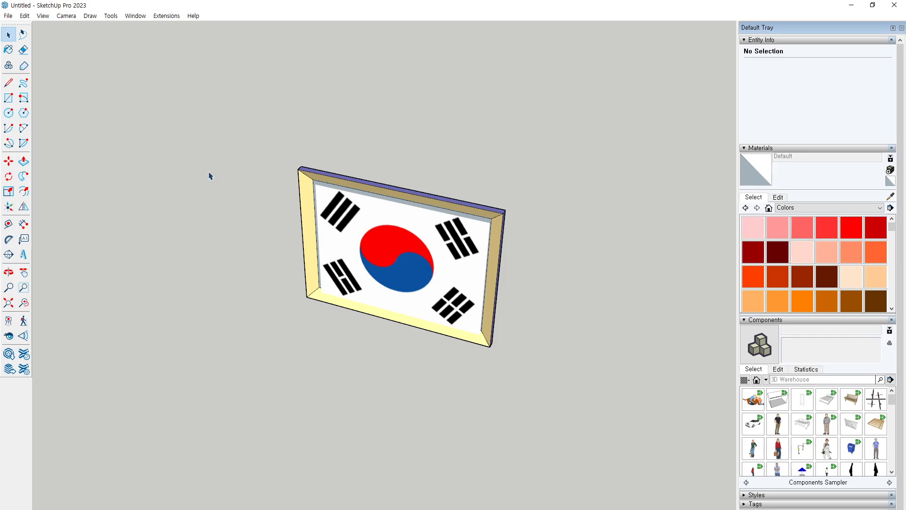
left_click(339, 212)
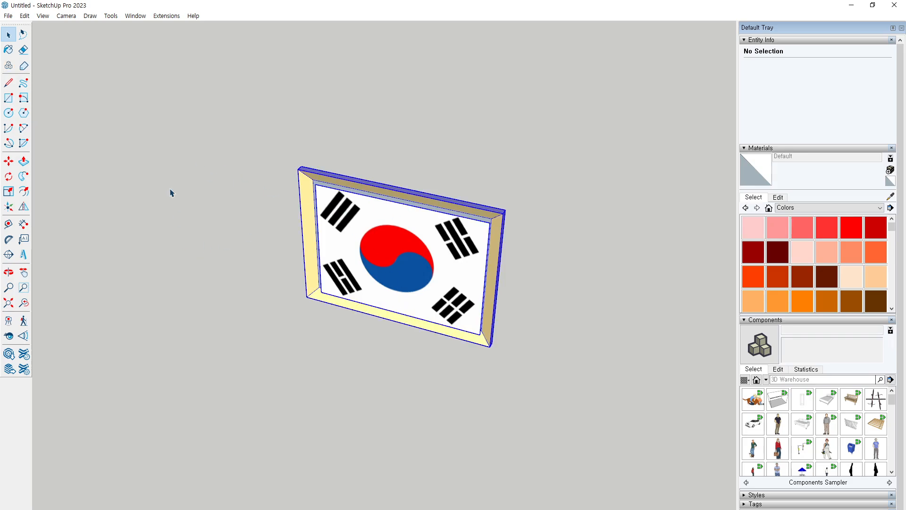
left_click(224, 197)
left_click(416, 230)
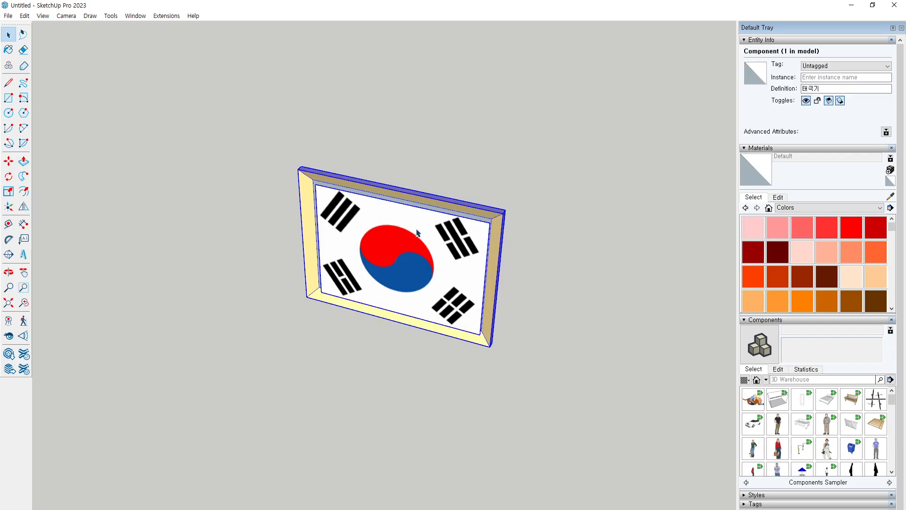
middle_click_drag(405, 249, 408, 252)
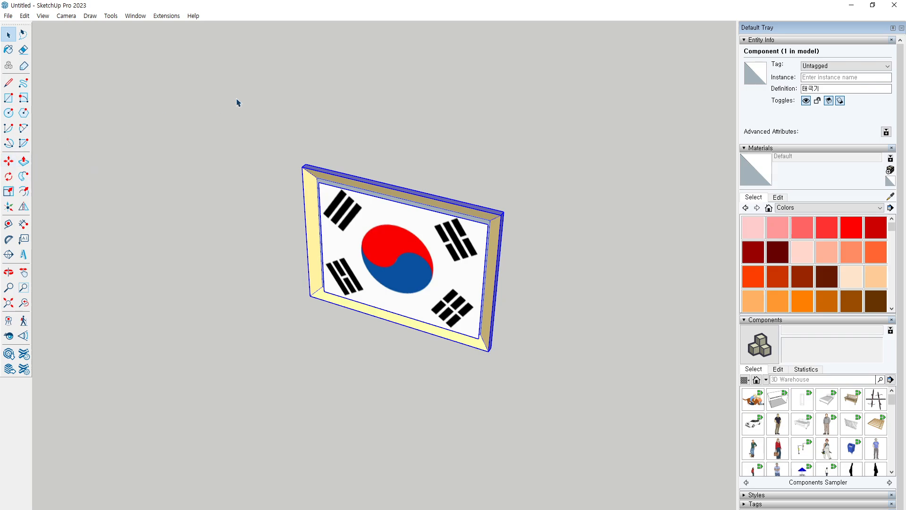
mouse_move(140, 91)
left_mouse_down()
mouse_move(136, 133)
mouse_move(181, 134)
mouse_move(188, 120)
mouse_move(163, 138)
left_mouse_up()
mouse_move(188, 107)
left_mouse_down()
mouse_move(193, 137)
mouse_move(232, 125)
left_mouse_up()
mouse_move(267, 118)
left_mouse_down()
mouse_move(272, 140)
mouse_move(284, 130)
left_mouse_up()
mouse_move(297, 130)
left_mouse_down()
mouse_move(327, 147)
mouse_move(283, 115)
left_mouse_up()
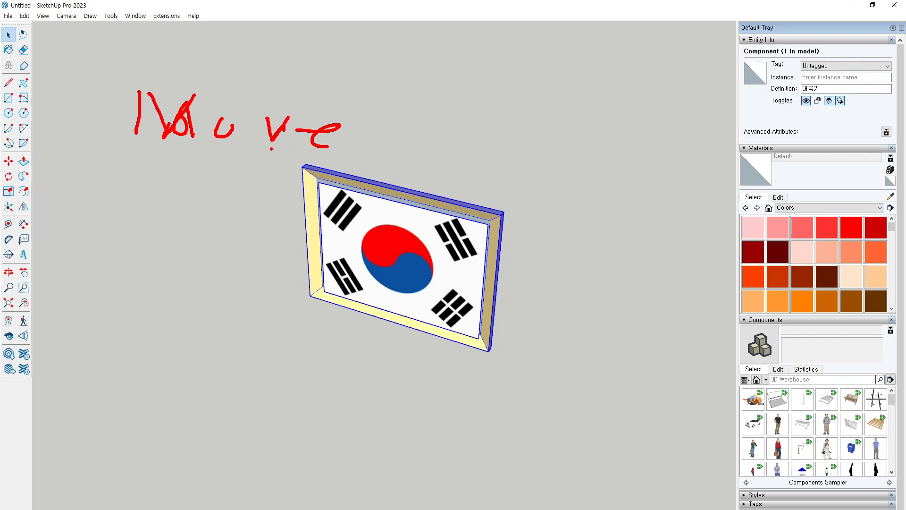
mouse_move(223, 125)
left_mouse_down()
mouse_move(229, 119)
mouse_move(239, 135)
left_mouse_up()
mouse_move(136, 149)
left_mouse_down()
mouse_move(303, 158)
mouse_move(299, 144)
left_mouse_up()
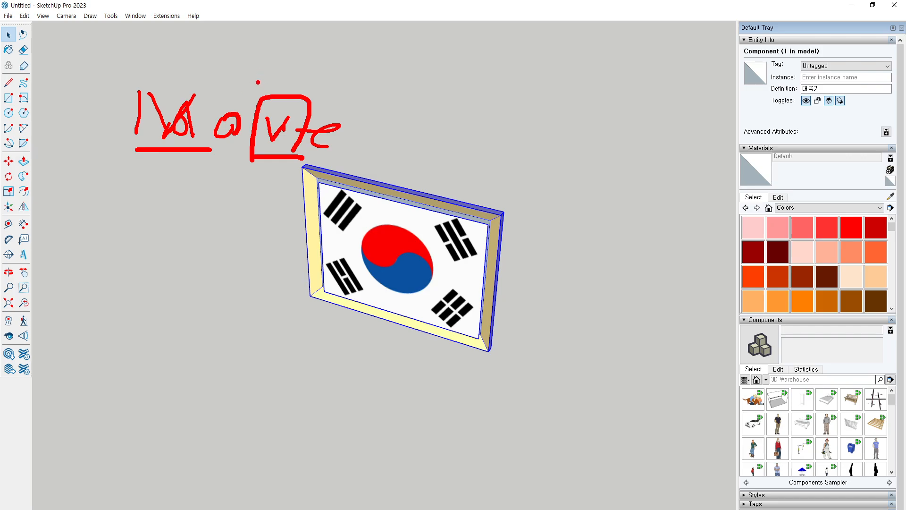
mouse_move(268, 69)
left_mouse_down()
mouse_move(252, 83)
mouse_move(278, 57)
left_mouse_up()
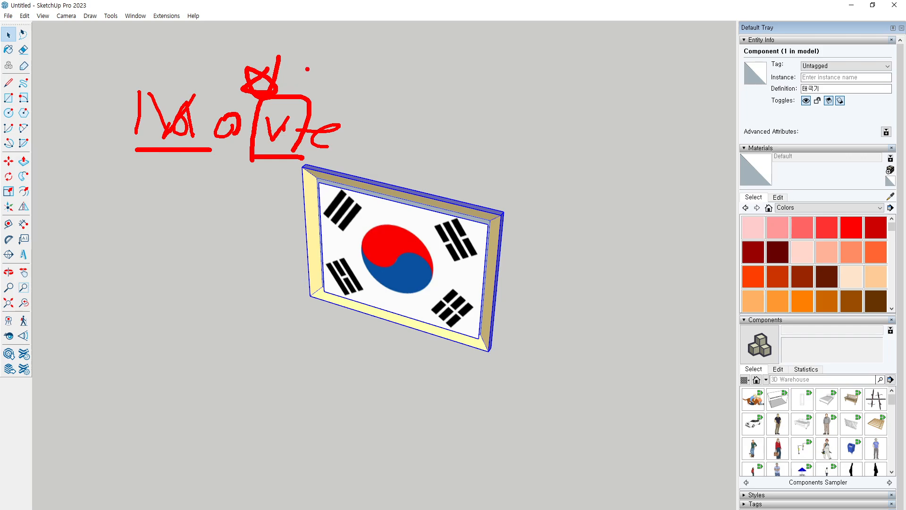
left_click_drag(305, 82, 321, 86)
key("Escape")
left_click(268, 104)
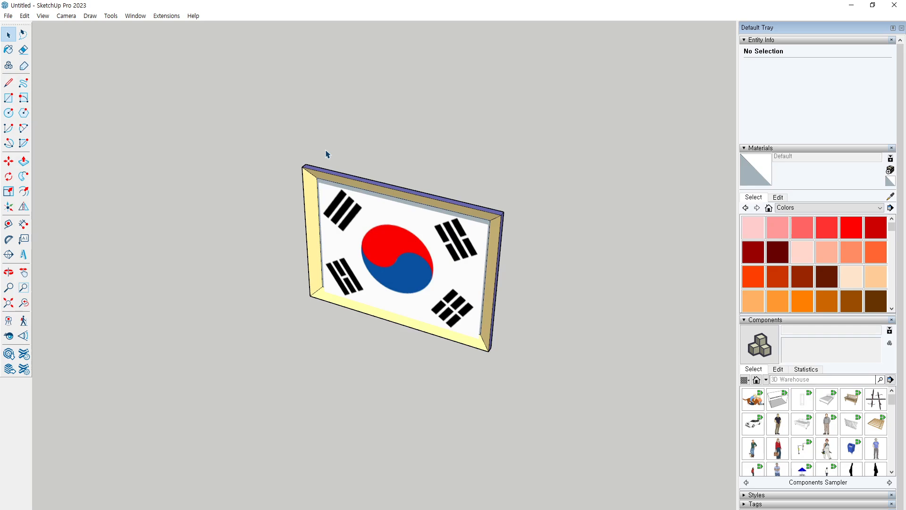
- Copy the framed flag component along the red axis with the Move tool, placing the copy a short gap beside the original
left_click(326, 273)
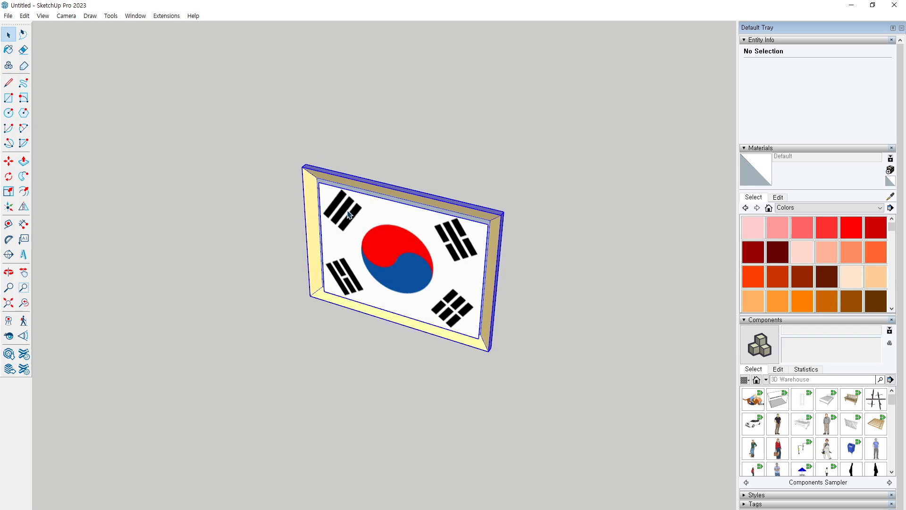
middle_click_drag(326, 274, 368, 309)
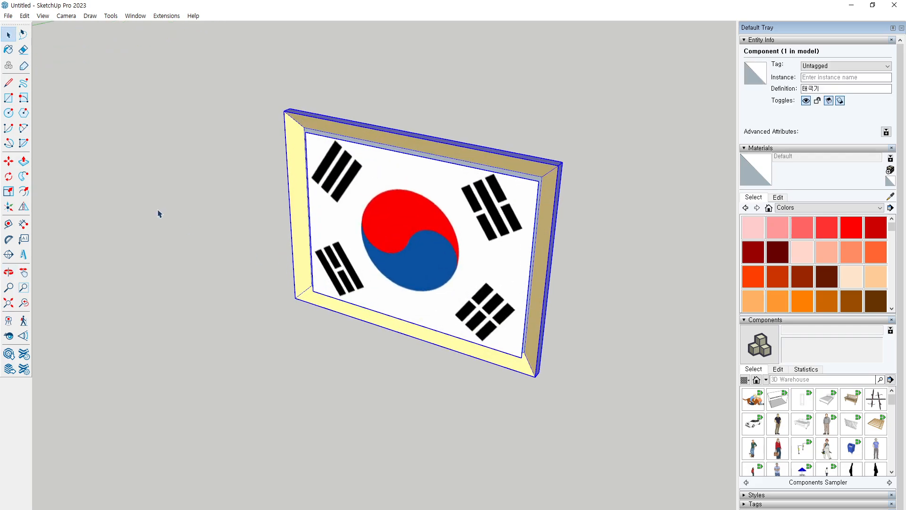
middle_click_drag(157, 211, 464, 251)
scroll(237, 279, "up", 2)
middle_click_drag(158, 273, 183, 279)
middle_click_drag(135, 245, 199, 263, "shift")
left_click(22, 175)
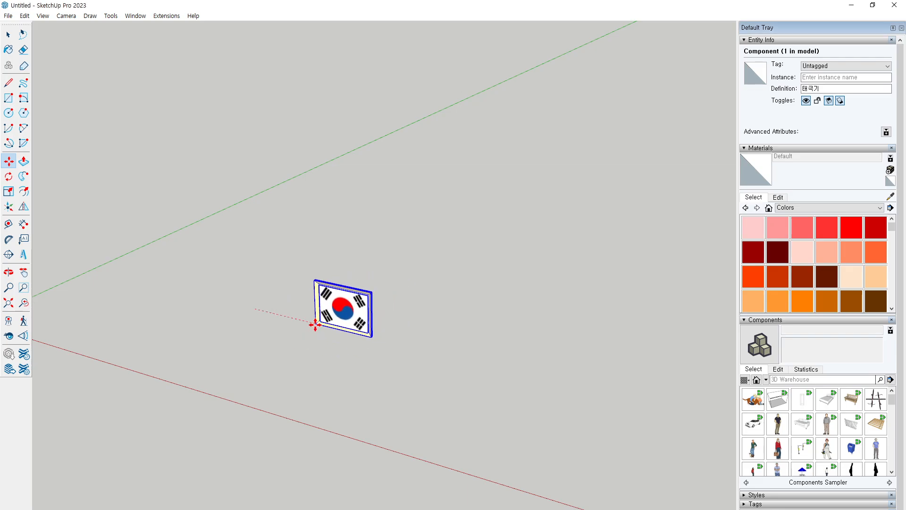
key("ctrl")
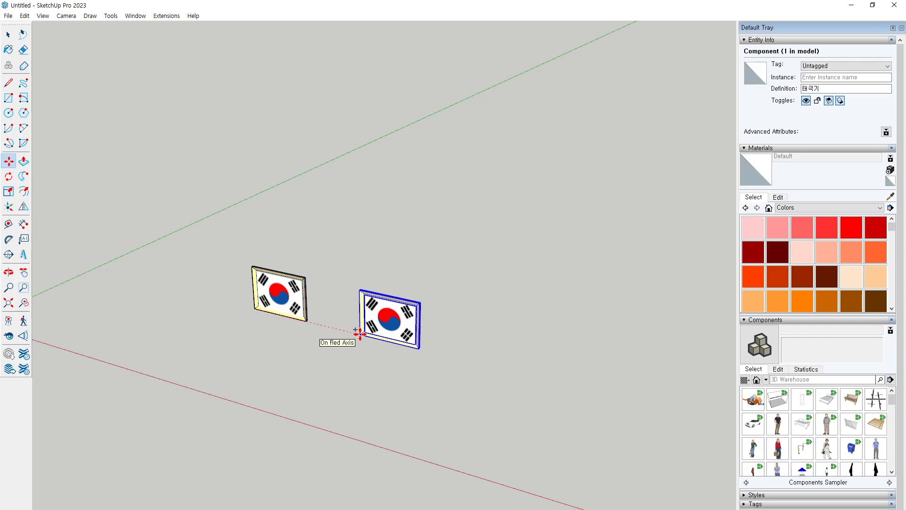
key("ctrl")
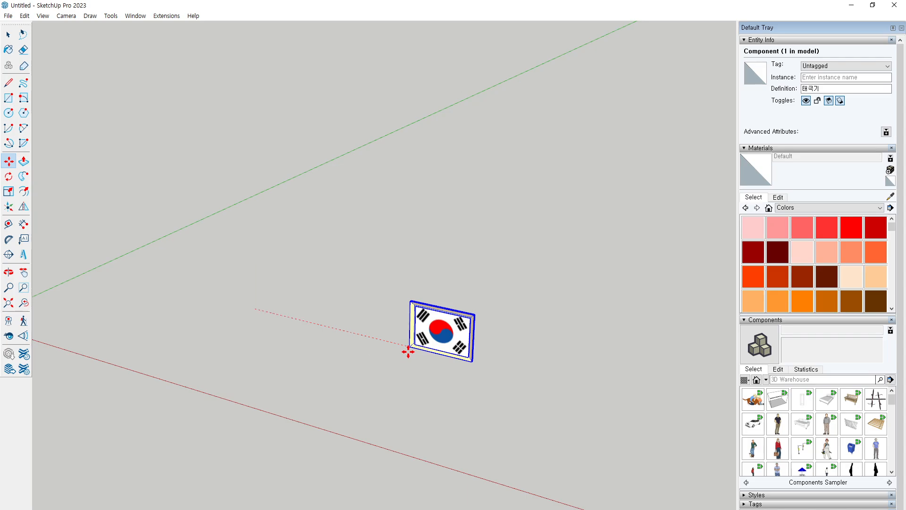
key("ctrl")
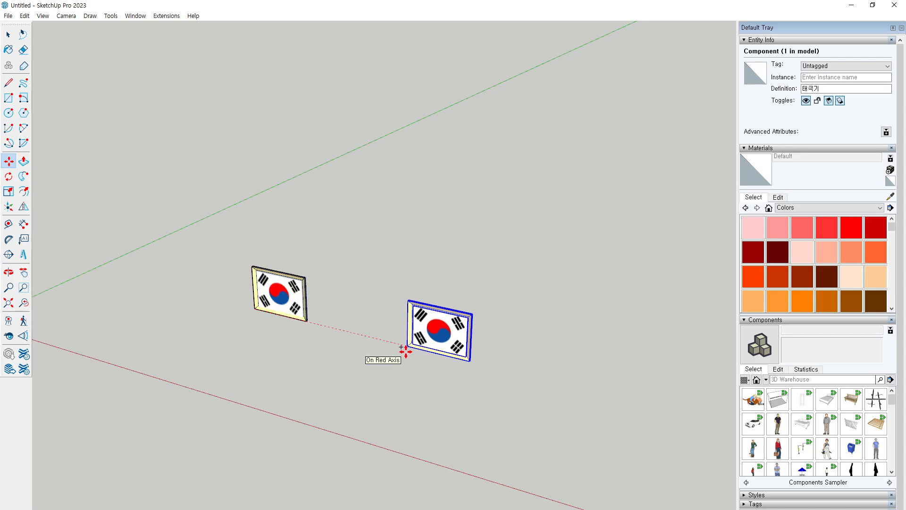
key("ctrl")
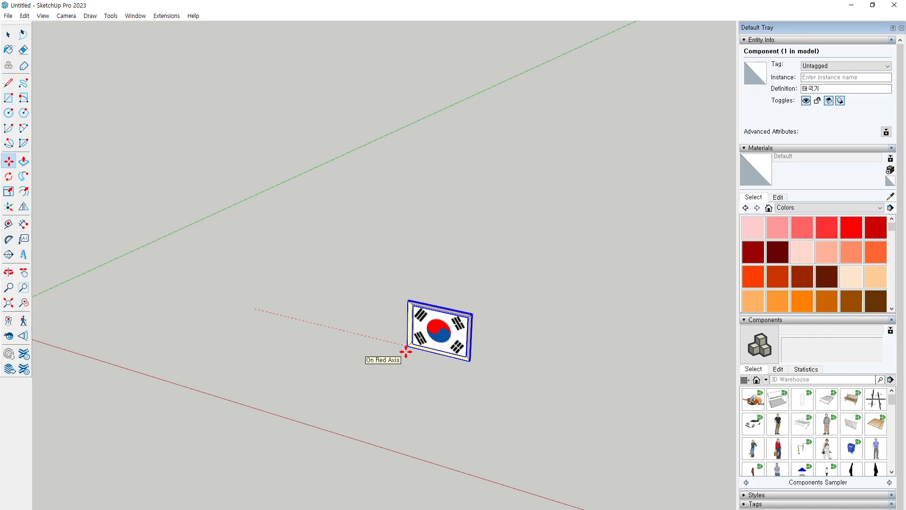
key("ctrl")
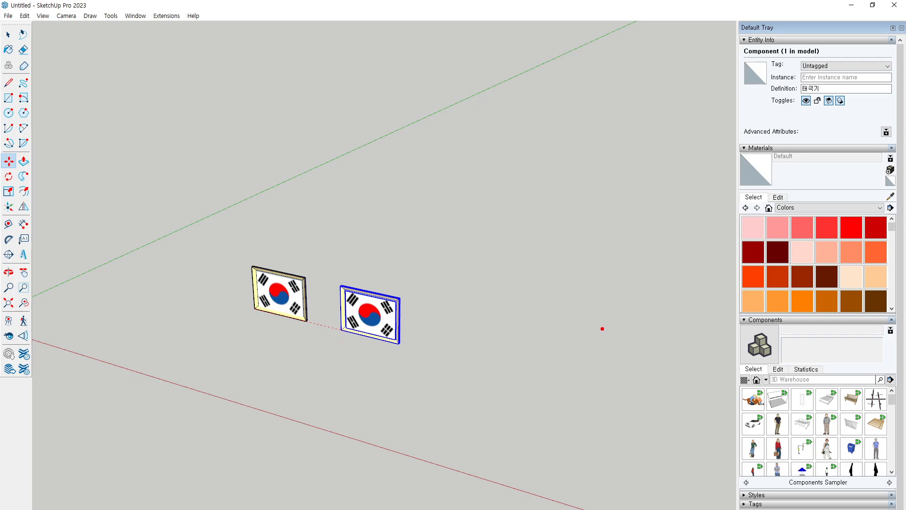
mouse_move(602, 329)
left_mouse_down()
mouse_move(829, 497)
mouse_move(824, 508)
mouse_move(836, 504)
left_mouse_up()
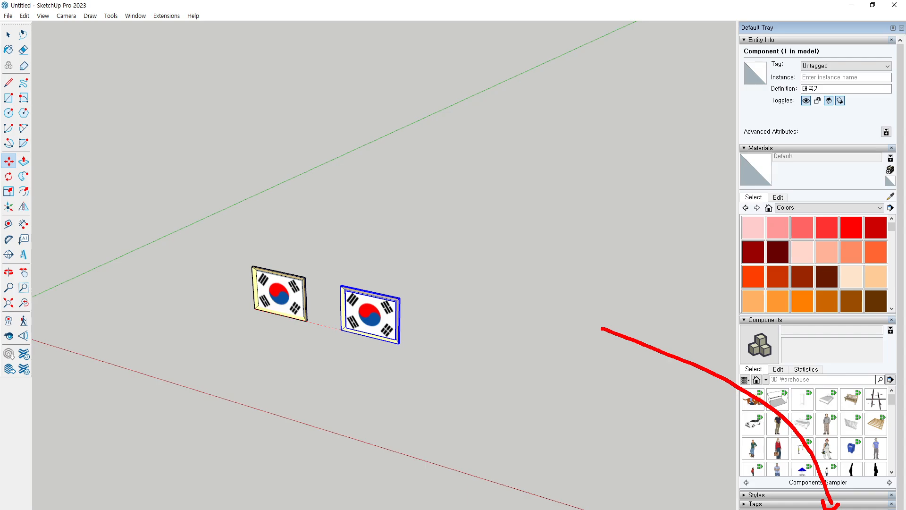
key("Escape")
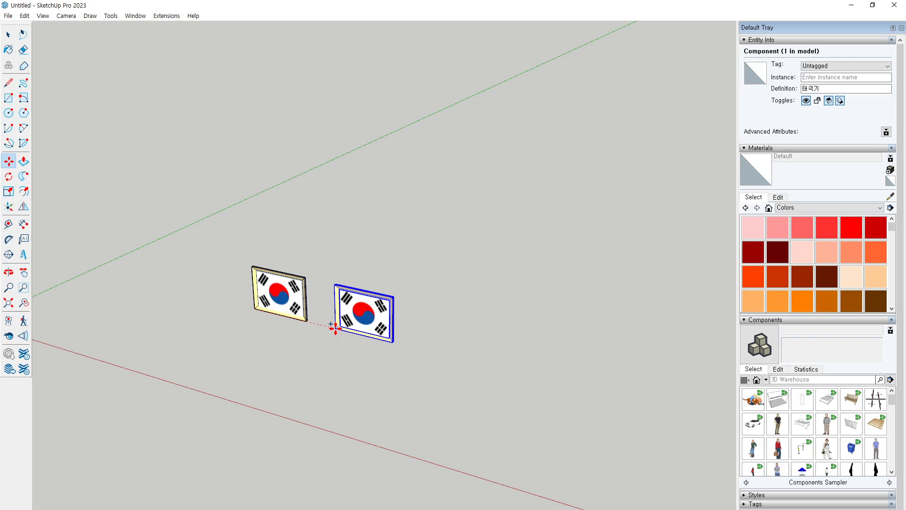
left_click(335, 327)
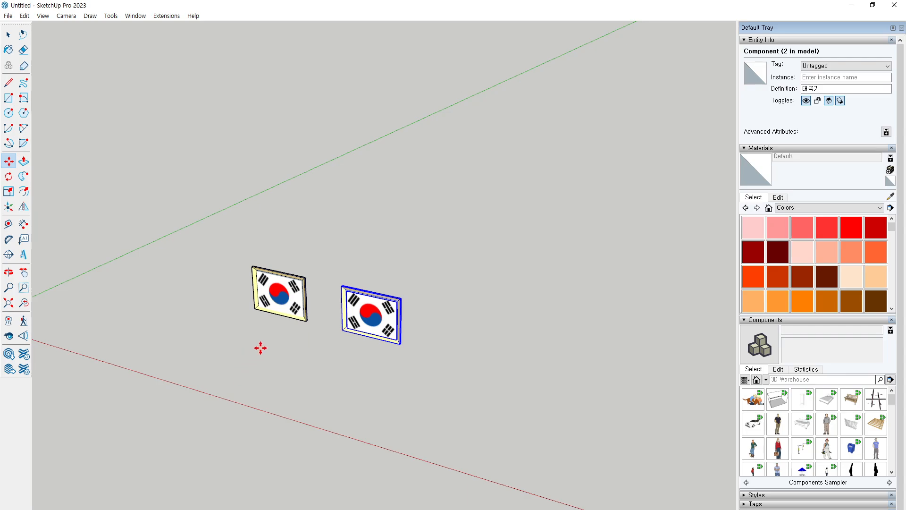
key("space")
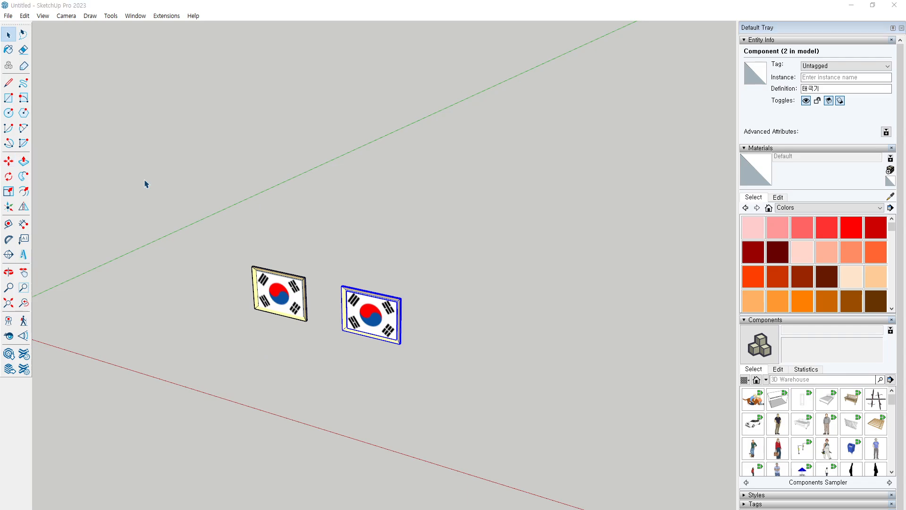
- Select both framed flag components together
left_click(229, 197)
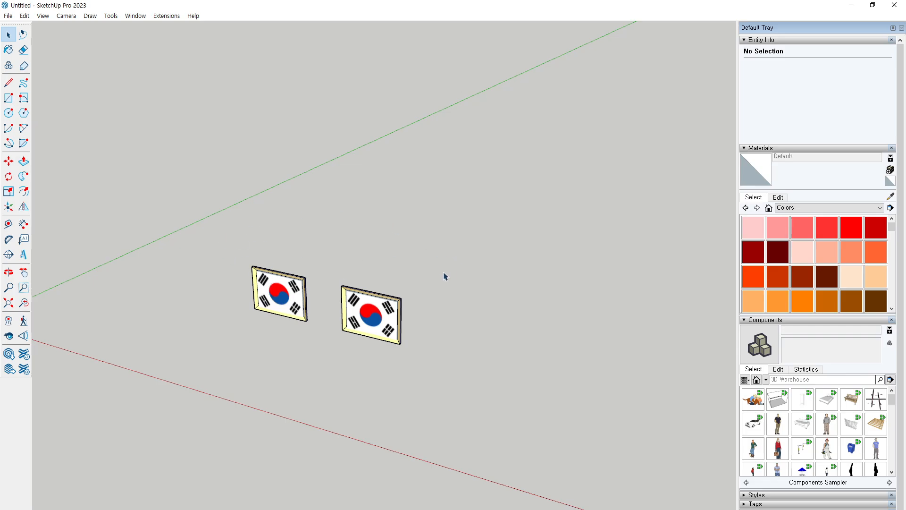
left_click(272, 296)
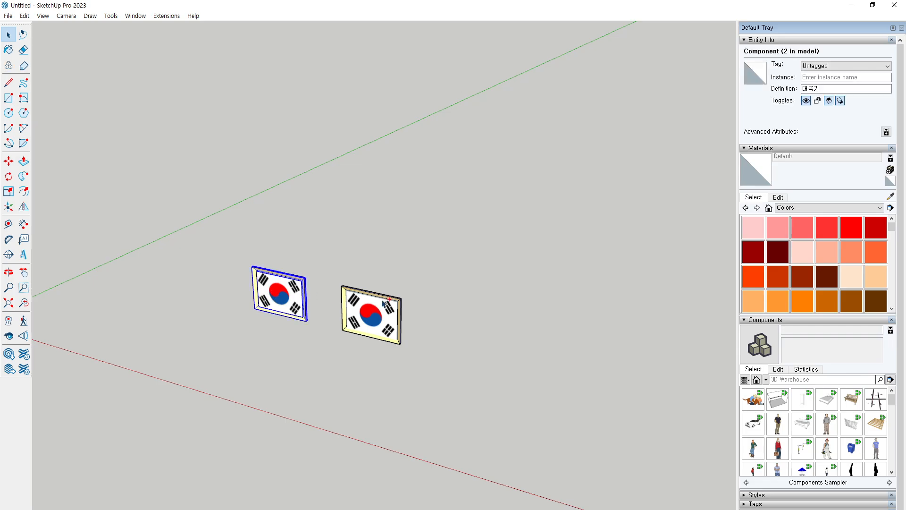
left_click(380, 310, "ctrl")
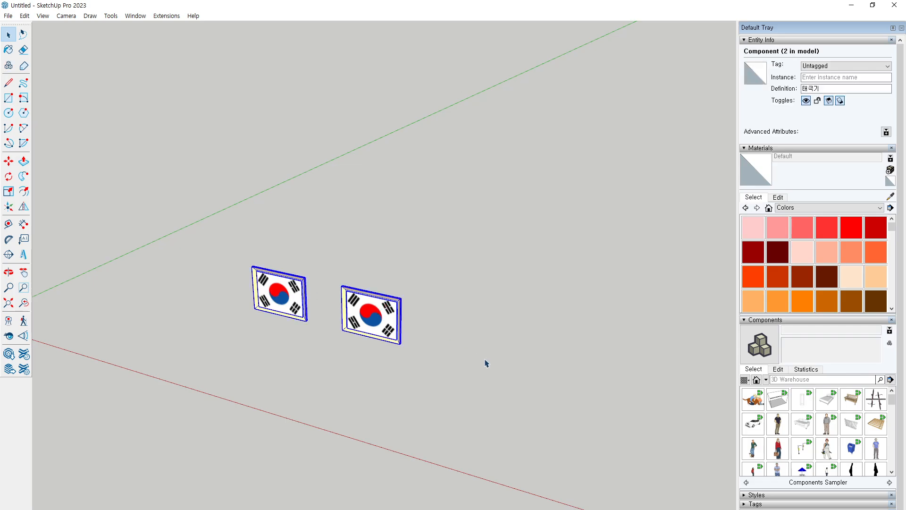
left_click(449, 295)
scroll(289, 325, "up", 3)
scroll(290, 326, "up", 3)
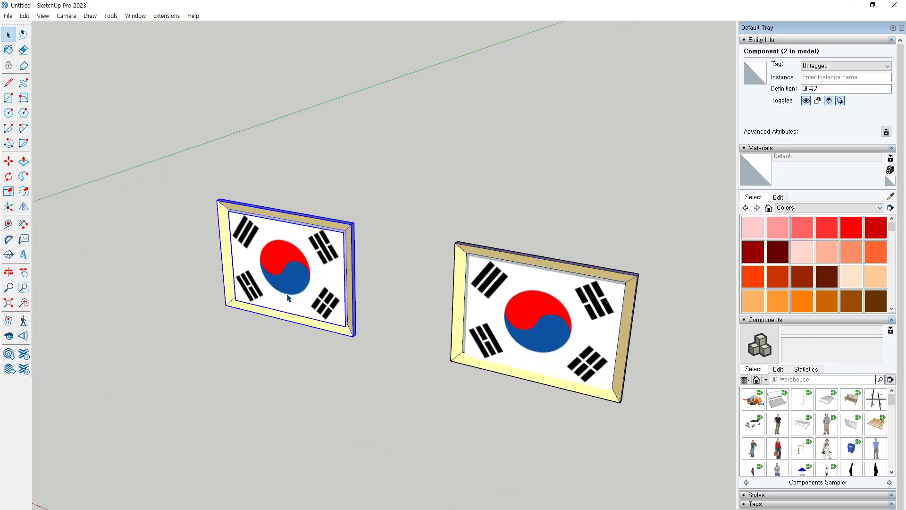
left_click(496, 325, "ctrl")
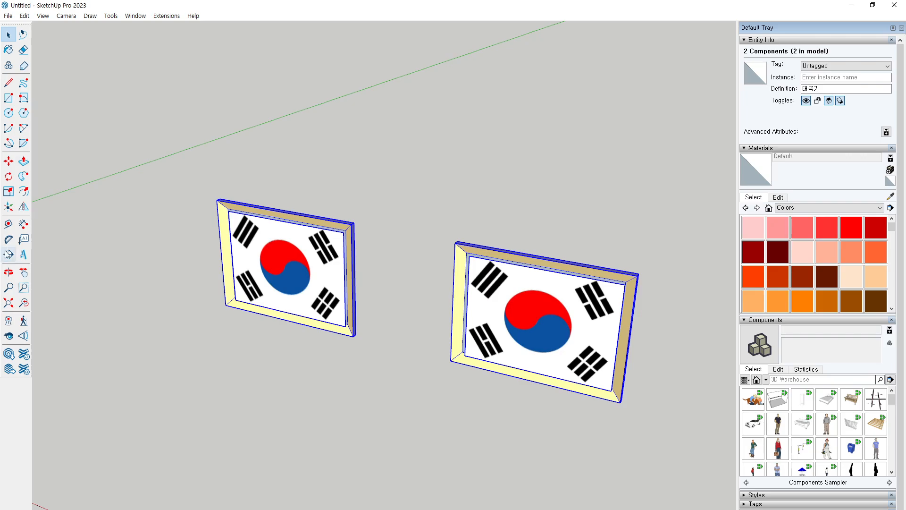
- Copy the selected pair of framed flags along the green axis with the Move tool, placing the copies in front of the originals, and deselect
left_click(8, 162)
scroll(378, 326, "down", 3)
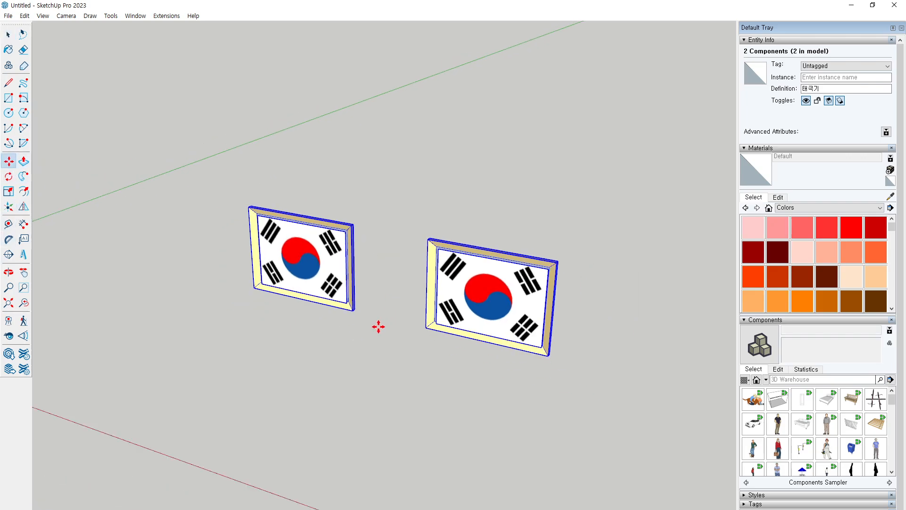
left_click(378, 314)
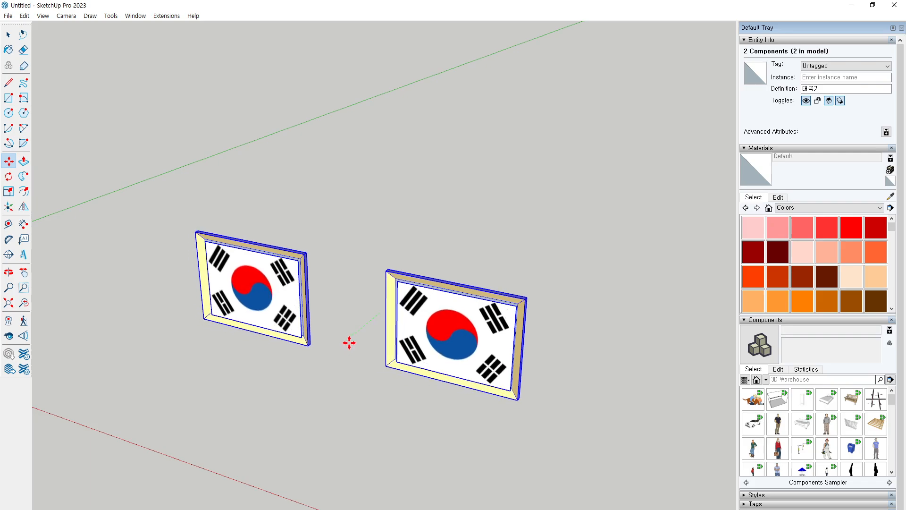
mouse_move(363, 337)
left_mouse_down()
mouse_move(362, 308)
mouse_move(364, 340)
left_mouse_up()
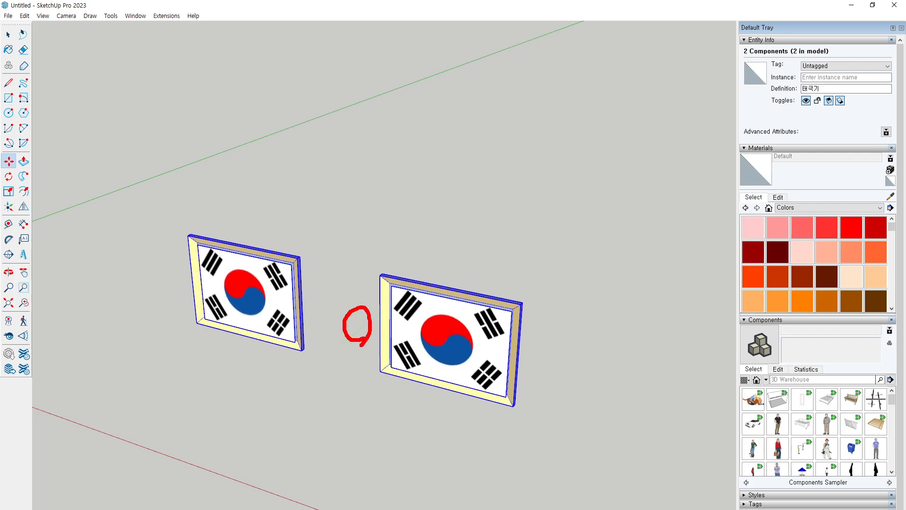
mouse_move(288, 156)
left_mouse_down()
mouse_move(277, 158)
mouse_move(281, 181)
left_mouse_up()
left_click_drag(397, 298, 305, 373)
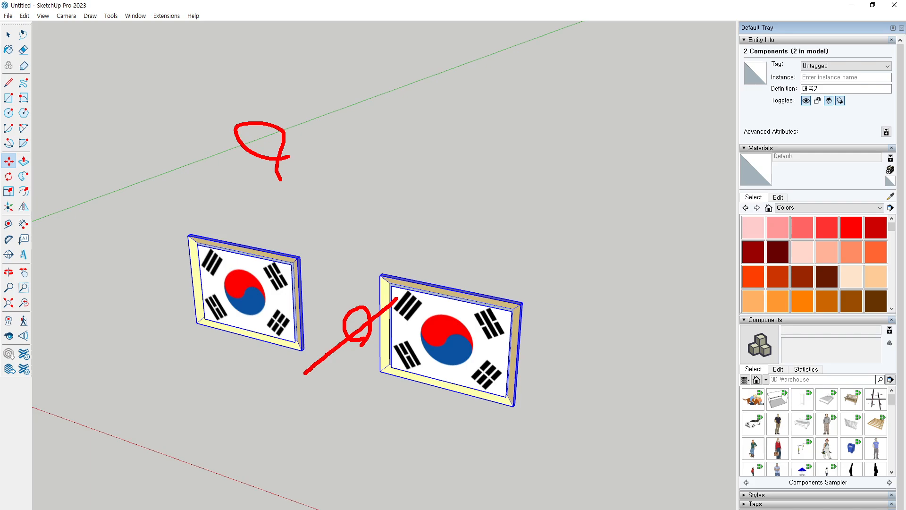
key("Escape")
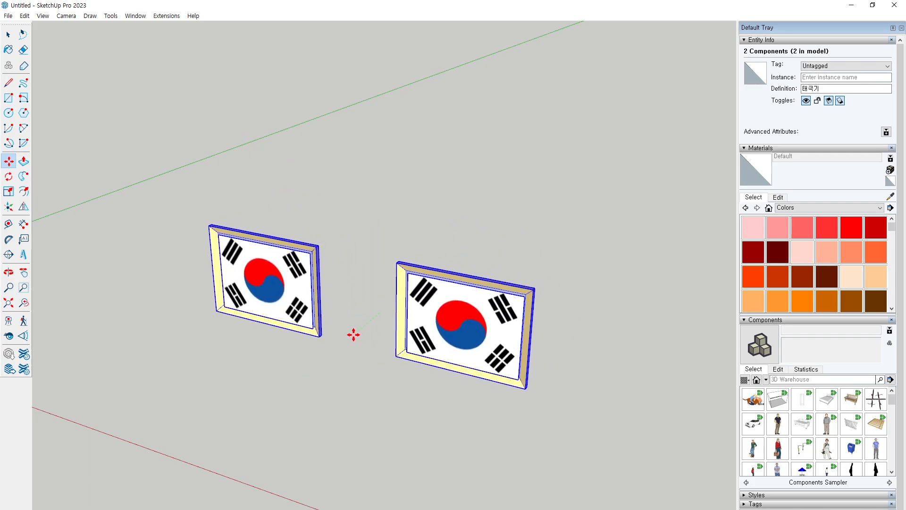
key("ctrl")
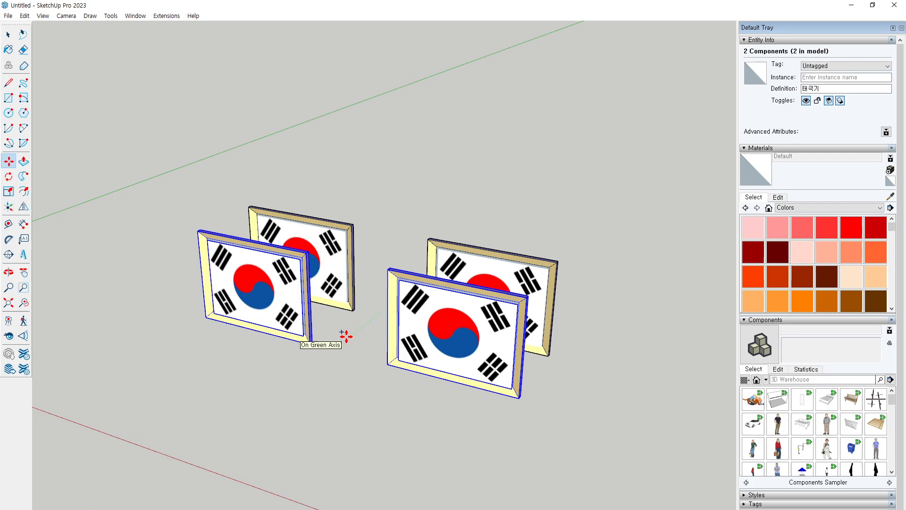
key("ctrl")
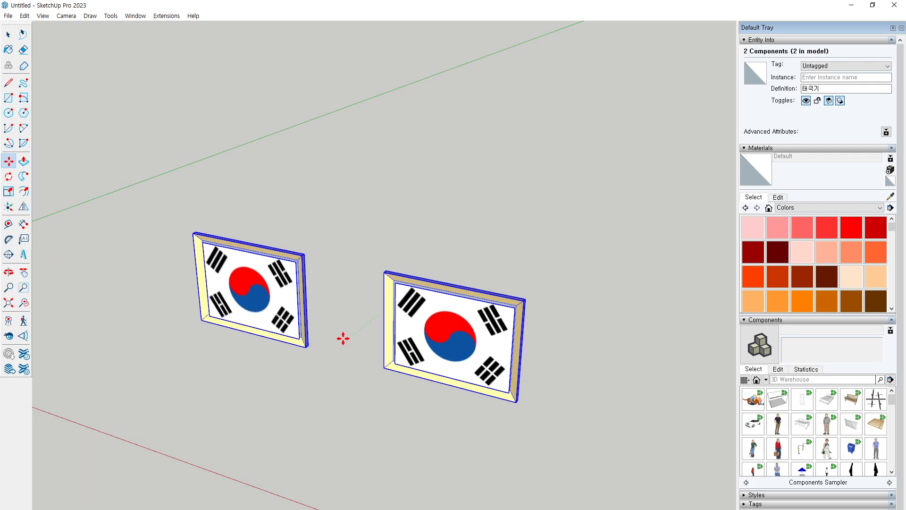
key("ctrl")
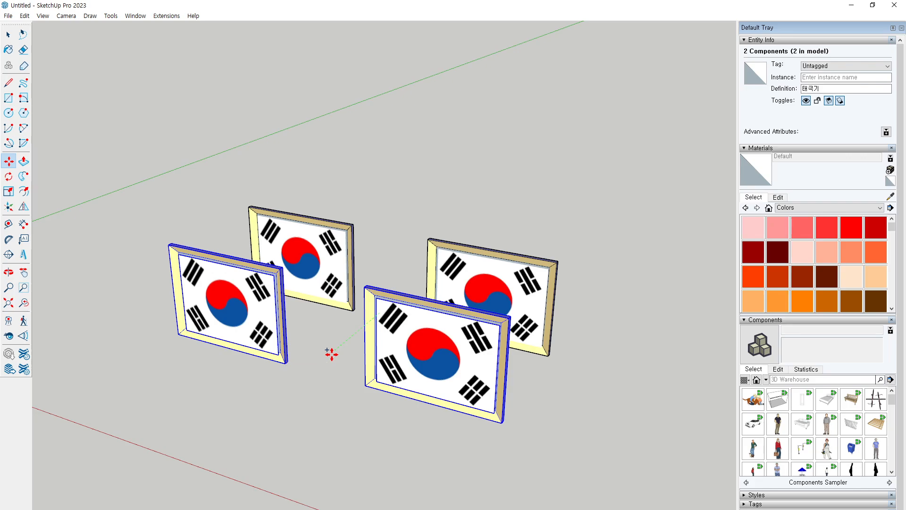
key("Return")
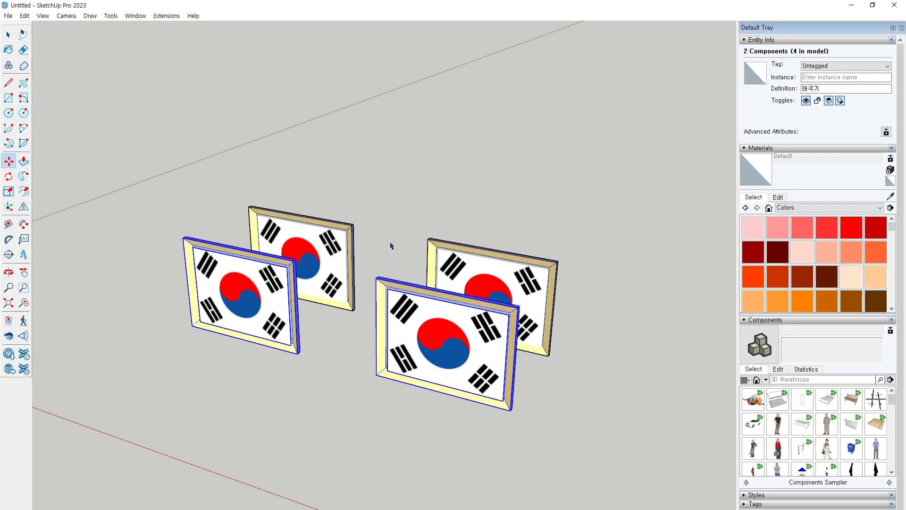
key("space")
left_click(397, 211)
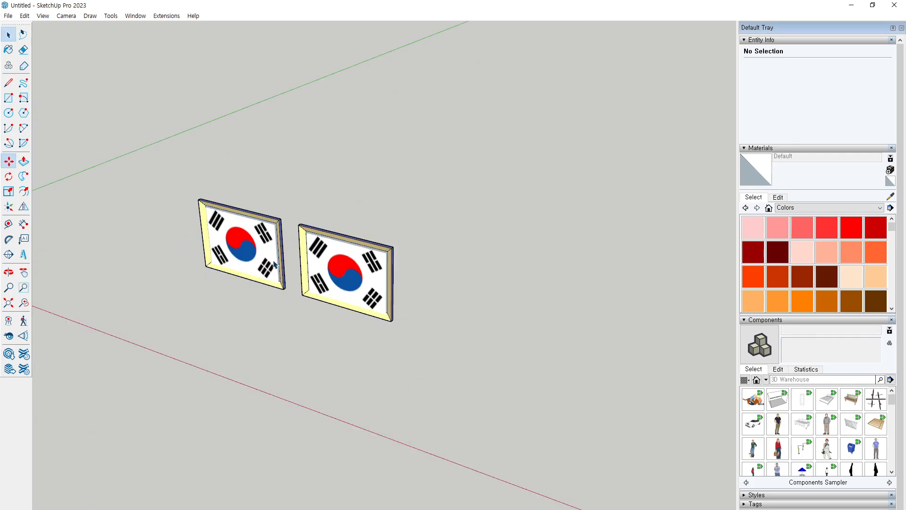
key("space")
left_click_drag(208, 190, 283, 211)
mouse_move(246, 179)
left_mouse_down()
mouse_move(301, 190)
mouse_move(321, 181)
left_mouse_up()
mouse_move(304, 156)
left_mouse_down()
mouse_move(337, 164)
mouse_move(356, 153)
left_mouse_up()
left_click_drag(334, 137, 377, 149)
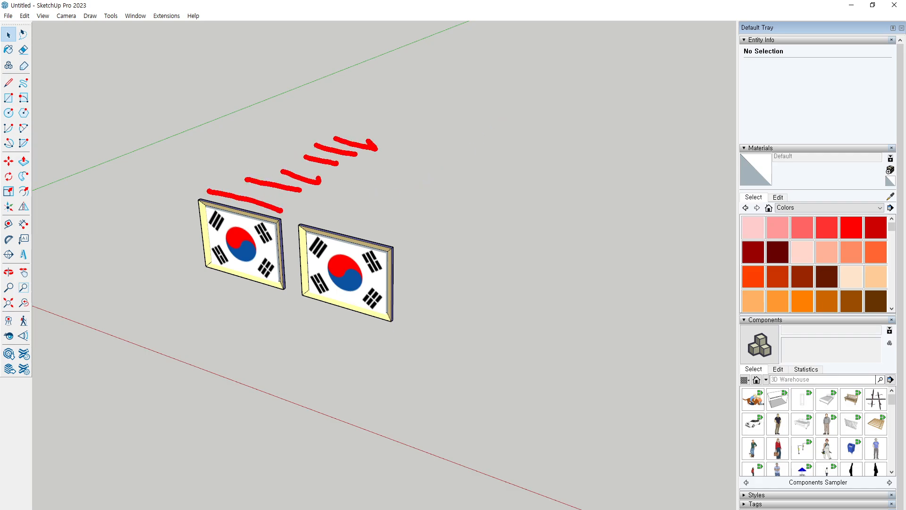
left_click_drag(345, 122, 390, 131)
left_click_drag(382, 115, 404, 127)
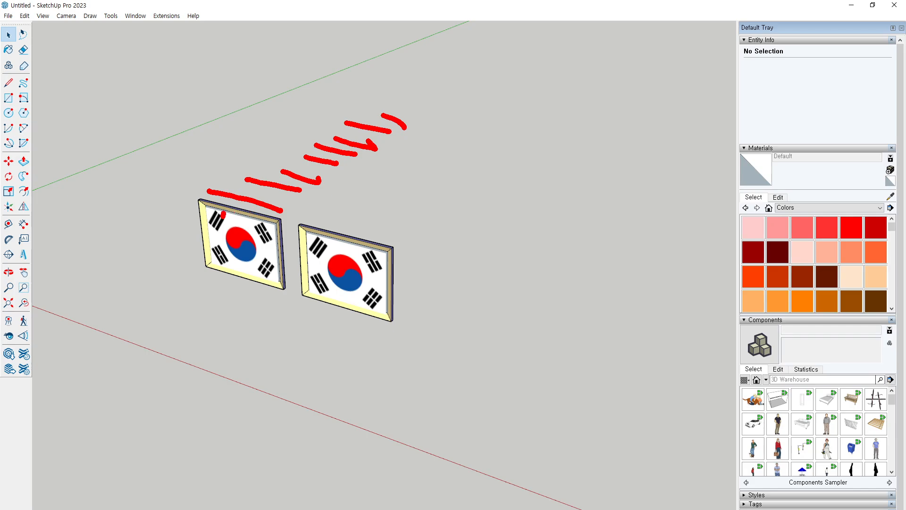
mouse_move(222, 216)
left_mouse_down()
mouse_move(394, 116)
mouse_move(405, 126)
left_mouse_up()
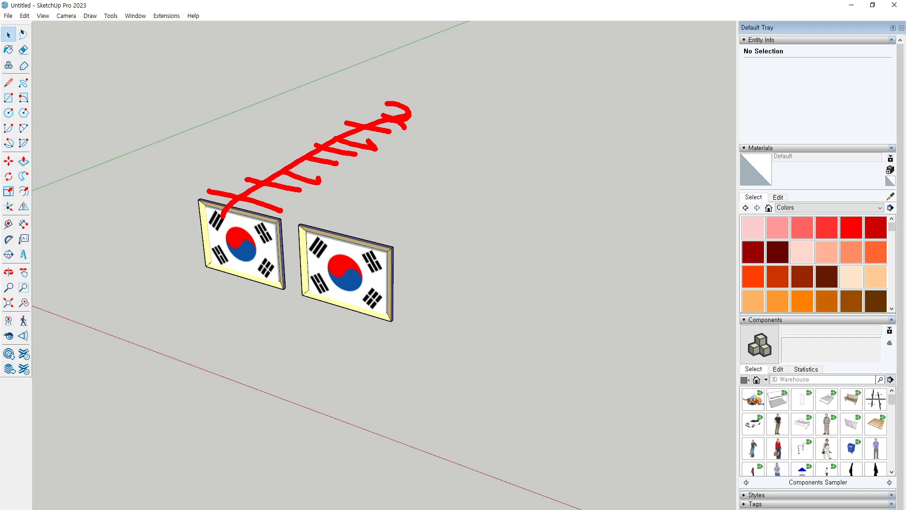
key("Escape")
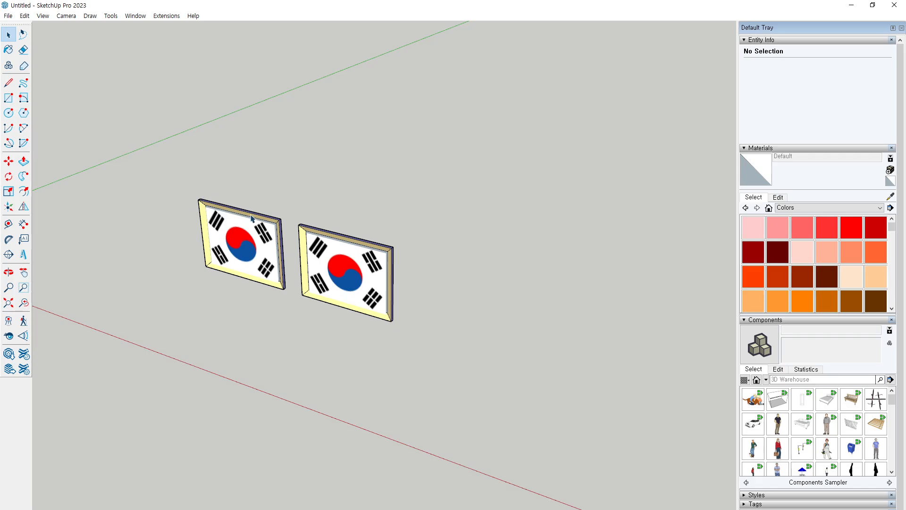
scroll(252, 218, "up", 2)
left_click_drag(221, 211, 366, 146)
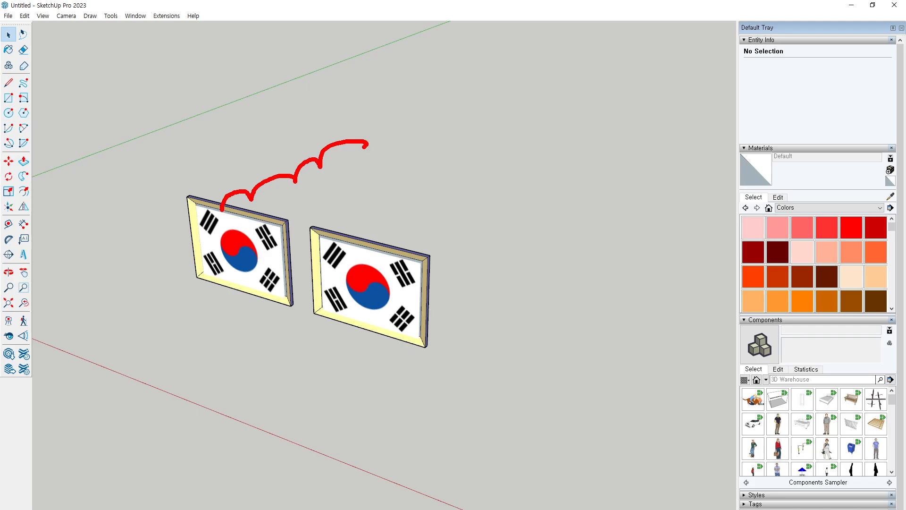
left_click_drag(197, 166, 246, 170)
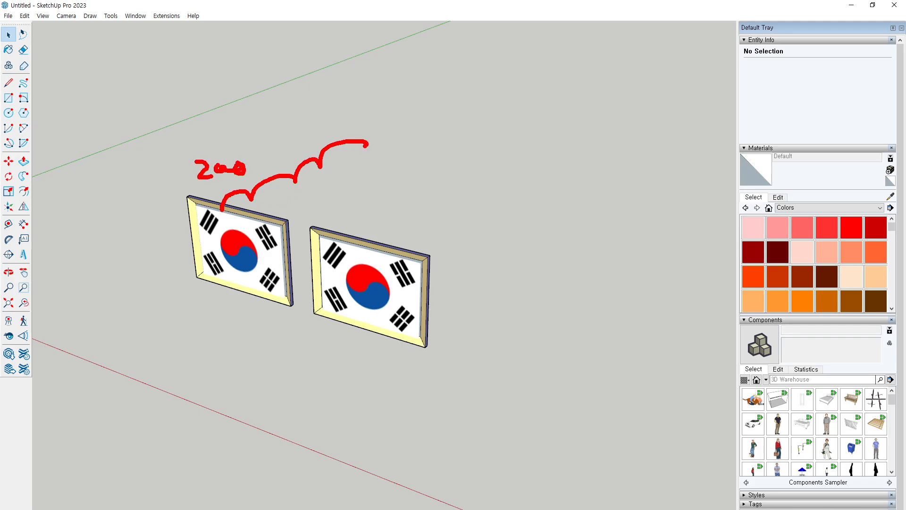
mouse_move(257, 134)
left_mouse_down()
mouse_move(258, 151)
mouse_move(287, 143)
left_mouse_up()
left_click_drag(321, 132, 300, 144)
left_click_drag(312, 127, 320, 138)
mouse_move(231, 181)
left_mouse_down()
mouse_move(329, 163)
mouse_move(391, 133)
left_mouse_up()
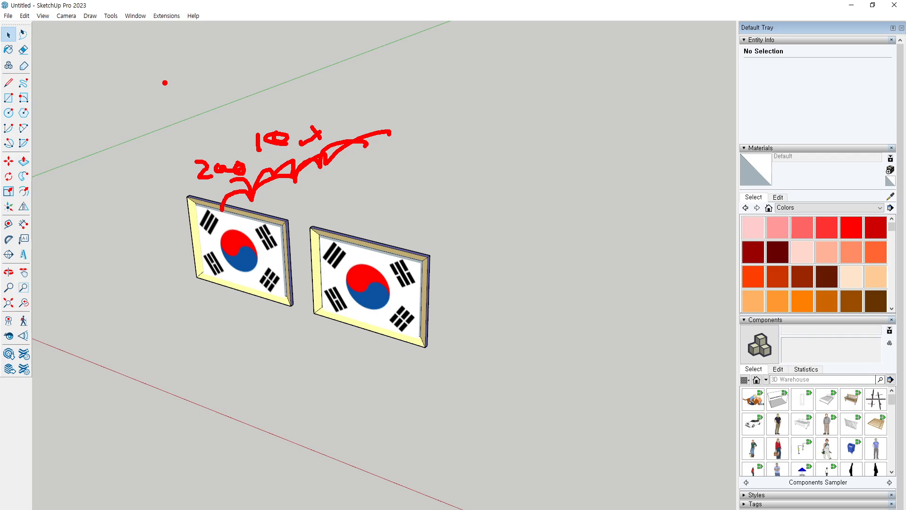
mouse_move(148, 51)
left_mouse_down()
mouse_move(150, 91)
mouse_move(181, 76)
mouse_move(184, 88)
left_mouse_up()
mouse_move(208, 58)
left_mouse_down()
mouse_move(207, 89)
mouse_move(221, 71)
mouse_move(259, 90)
left_mouse_up()
mouse_move(134, 115)
left_mouse_down()
mouse_move(301, 116)
mouse_move(283, 121)
left_mouse_up()
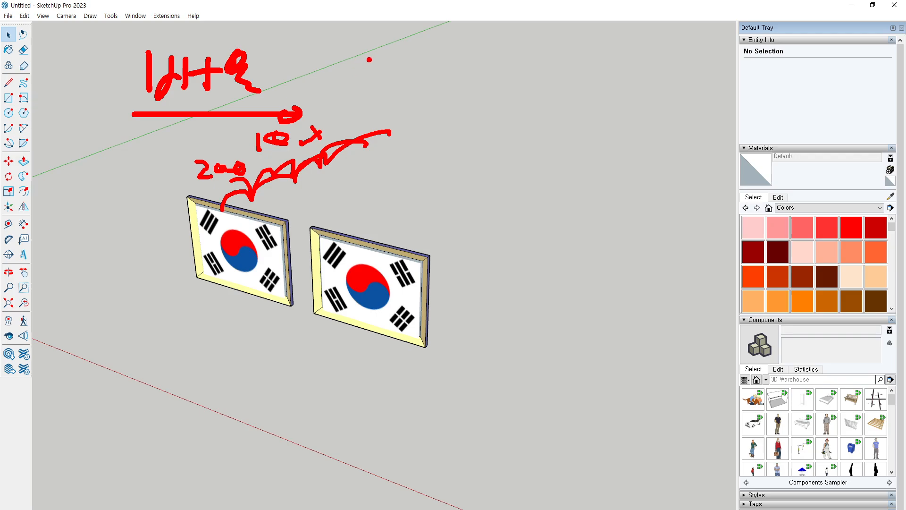
mouse_move(380, 52)
left_mouse_down()
mouse_move(342, 84)
mouse_move(386, 80)
mouse_move(340, 130)
left_mouse_up()
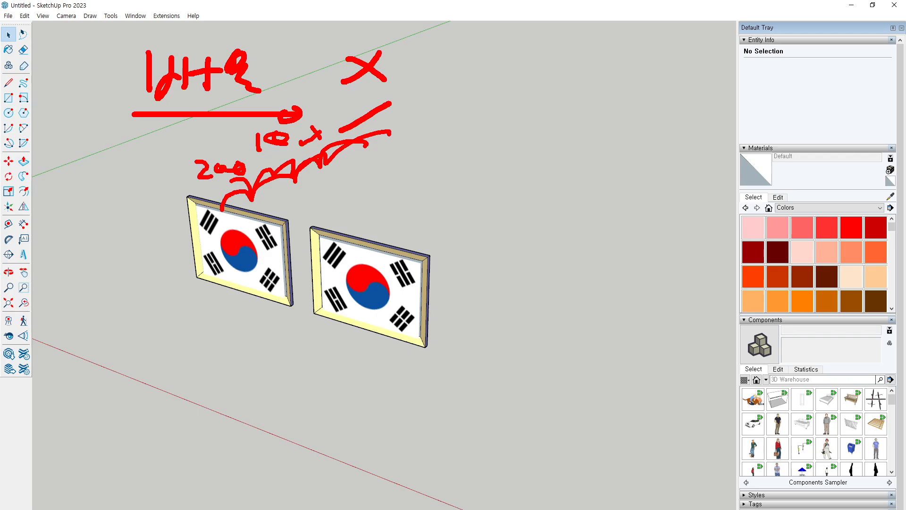
mouse_move(397, 85)
left_mouse_down()
mouse_move(344, 97)
mouse_move(388, 81)
left_mouse_up()
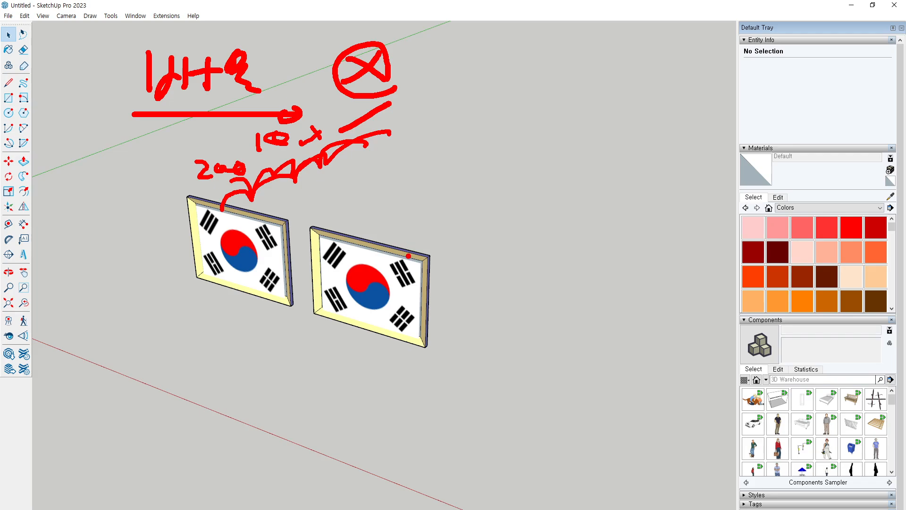
mouse_move(408, 256)
left_mouse_down()
mouse_move(428, 230)
mouse_move(445, 242)
left_mouse_up()
mouse_move(375, 213)
left_mouse_down()
mouse_move(369, 218)
mouse_move(383, 210)
mouse_move(376, 231)
left_mouse_up()
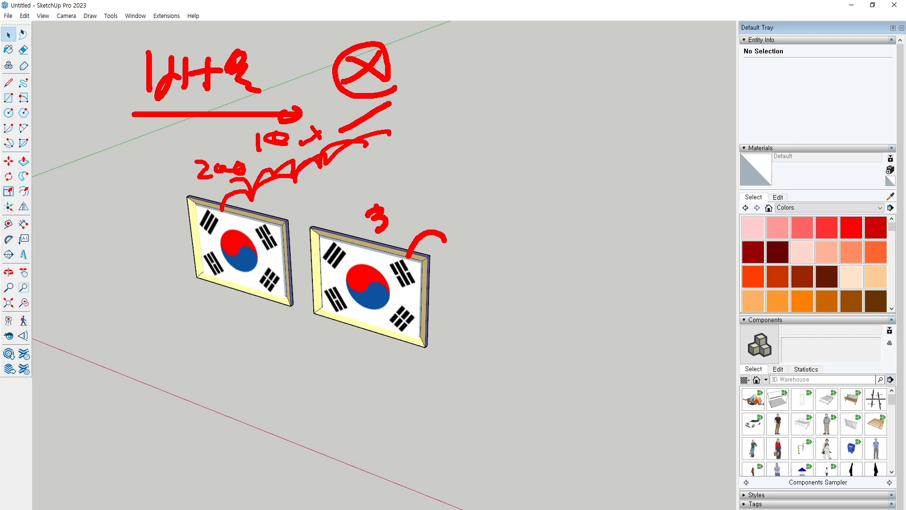
left_click_drag(391, 208, 411, 199)
left_click(407, 204)
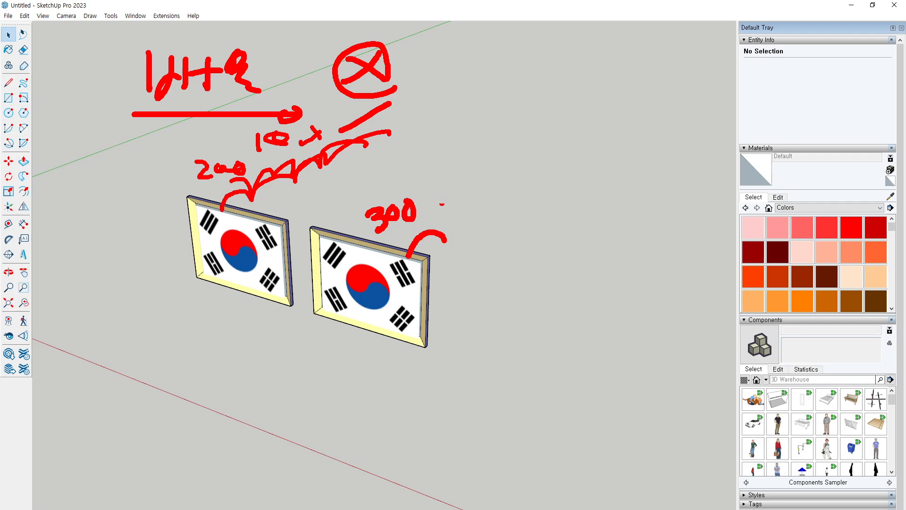
mouse_move(419, 58)
left_mouse_down()
mouse_move(431, 94)
mouse_move(501, 74)
left_mouse_up()
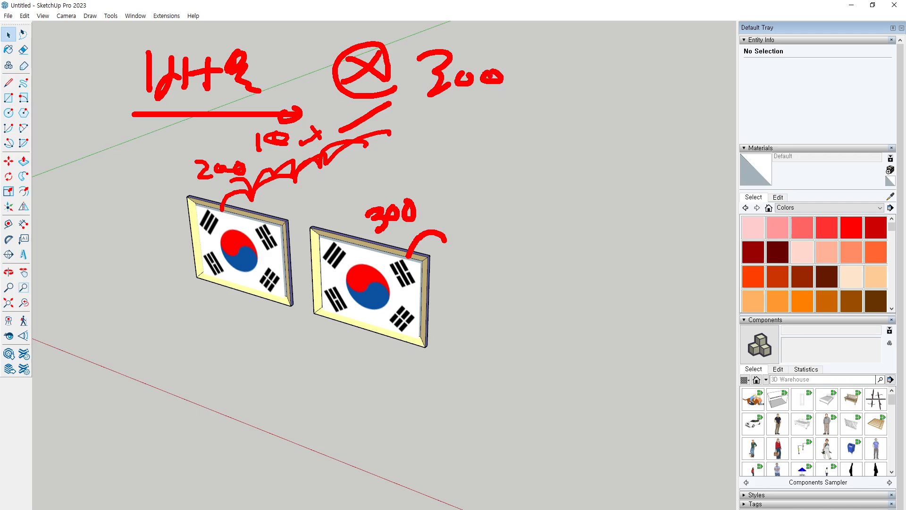
mouse_move(559, 53)
left_mouse_down()
mouse_move(538, 78)
mouse_move(561, 84)
left_mouse_up()
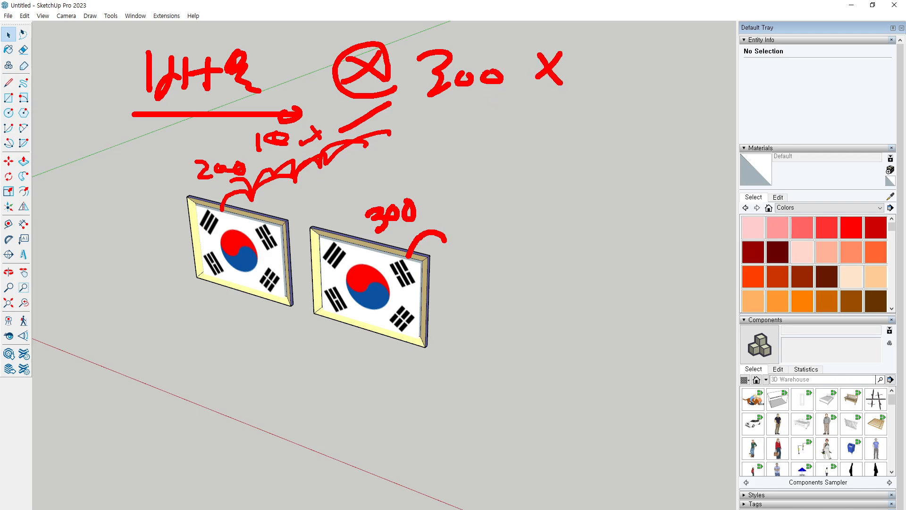
left_click_drag(597, 41, 587, 86)
mouse_move(619, 52)
left_mouse_down()
mouse_move(608, 78)
mouse_move(618, 47)
left_mouse_up()
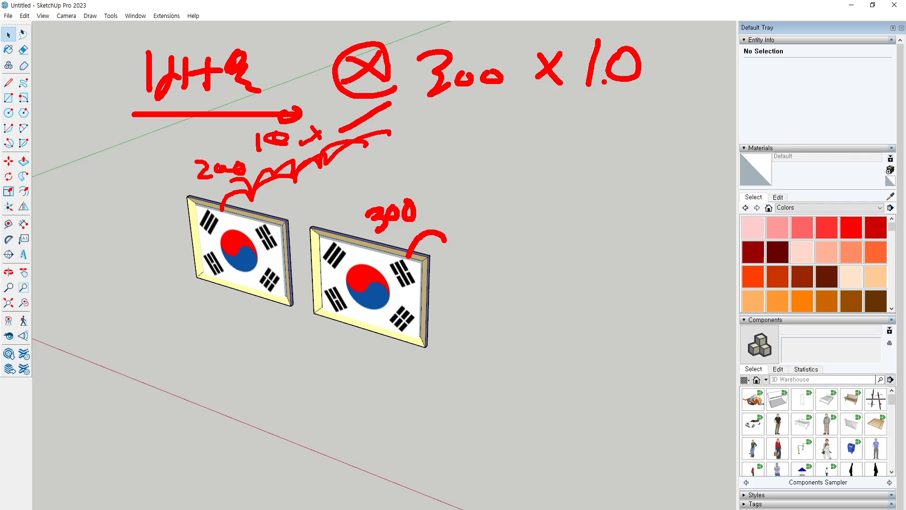
left_click_drag(421, 114, 649, 106)
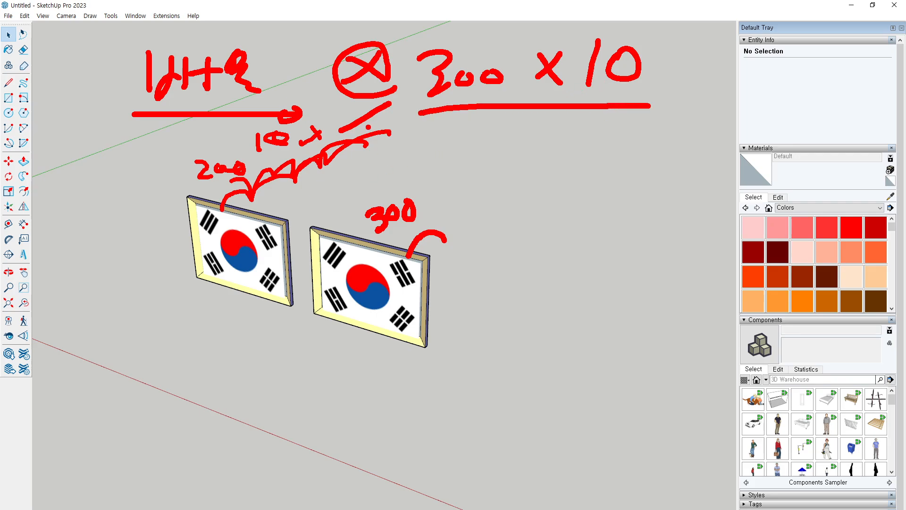
mouse_move(379, 160)
left_mouse_down()
mouse_move(346, 182)
mouse_move(382, 180)
left_mouse_up()
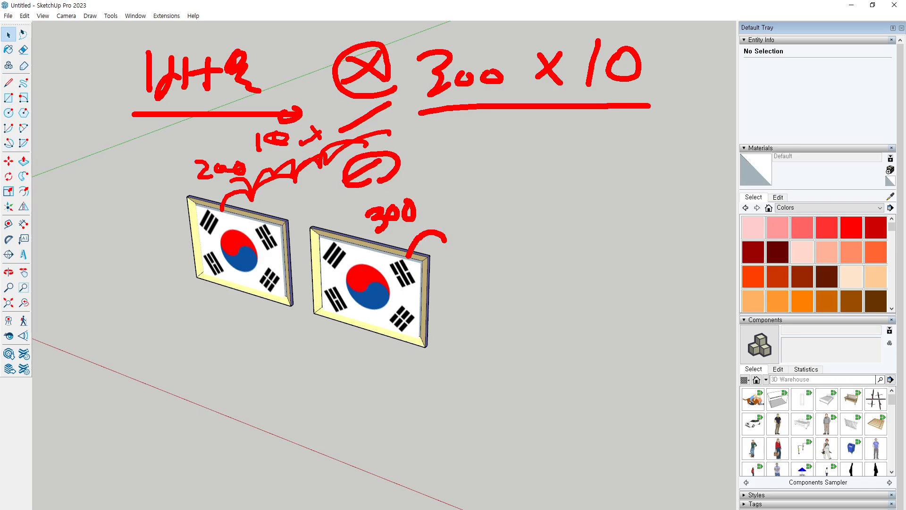
left_click_drag(431, 97, 435, 106)
mouse_move(420, 259)
left_mouse_down()
mouse_move(455, 203)
mouse_move(575, 114)
mouse_move(622, 116)
left_mouse_up()
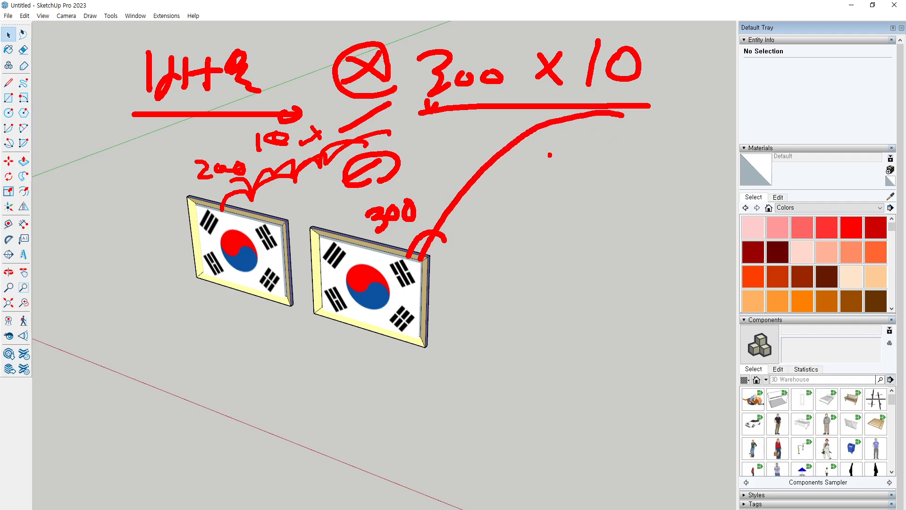
left_click_drag(538, 152, 545, 191)
left_click(572, 176)
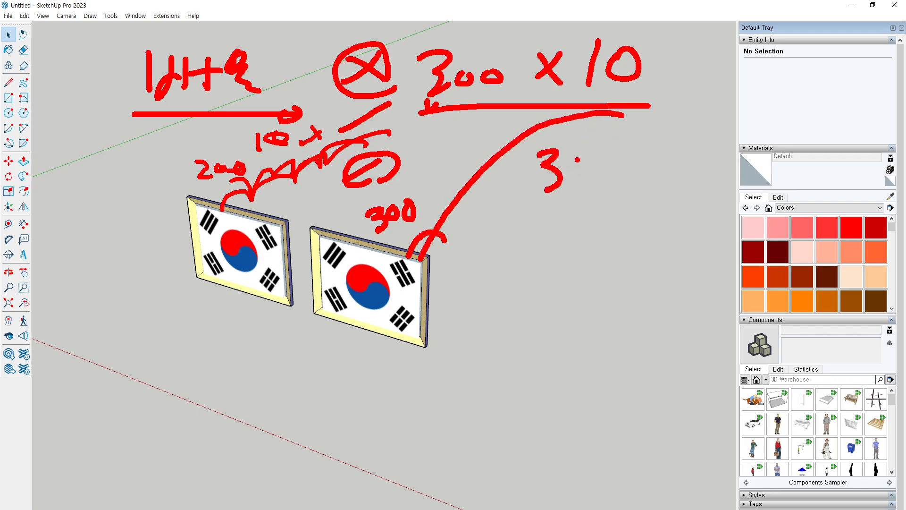
mouse_move(577, 161)
left_mouse_down()
mouse_move(578, 169)
mouse_move(590, 166)
left_mouse_up()
left_click_drag(630, 174, 635, 190)
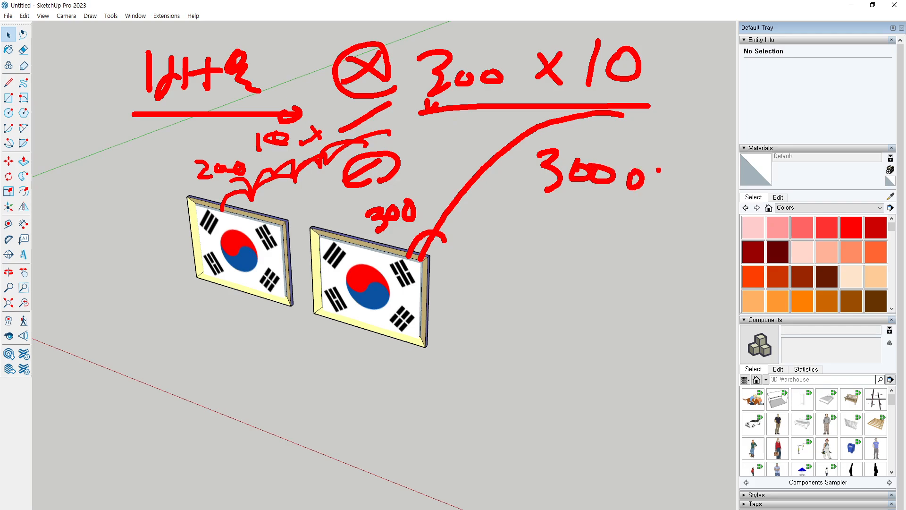
mouse_move(630, 112)
left_mouse_down()
mouse_move(630, 124)
mouse_move(650, 118)
left_mouse_up()
mouse_move(688, 156)
left_mouse_down()
mouse_move(651, 199)
mouse_move(694, 195)
left_mouse_up()
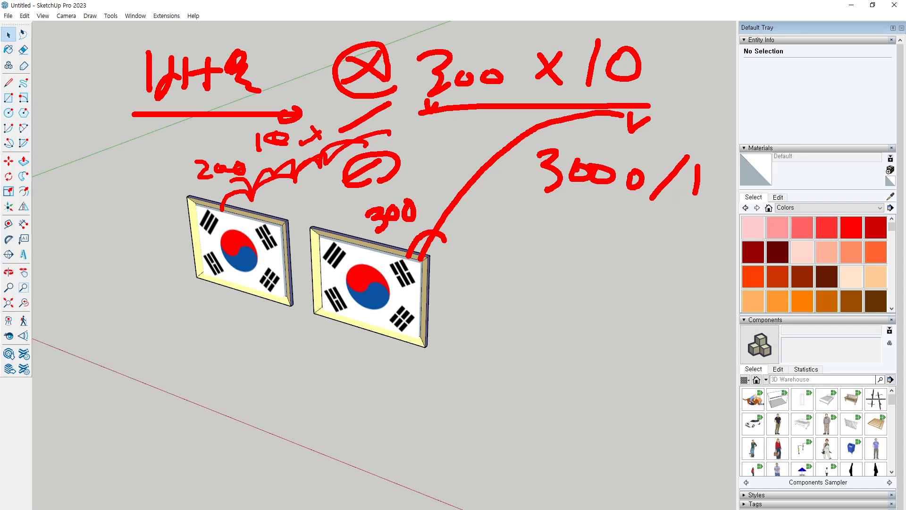
mouse_move(729, 168)
left_mouse_down()
mouse_move(736, 165)
mouse_move(733, 174)
left_mouse_up()
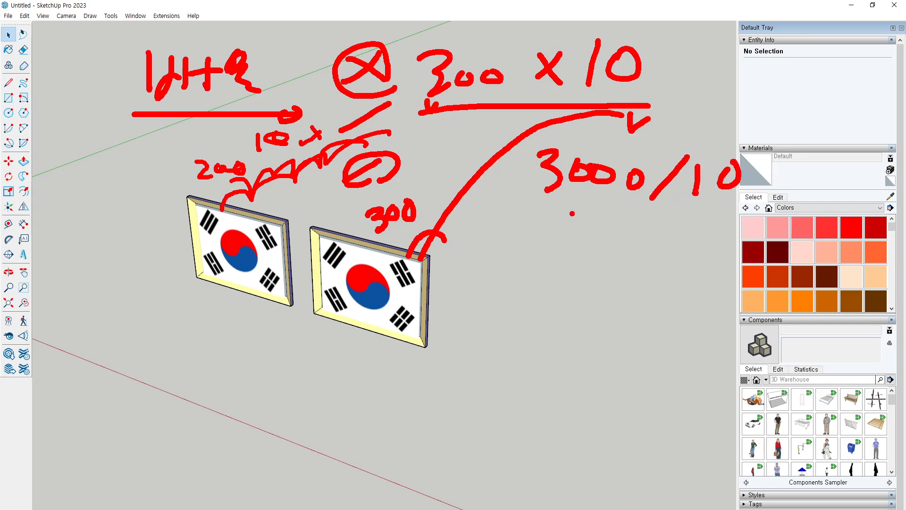
left_click_drag(438, 106, 631, 103)
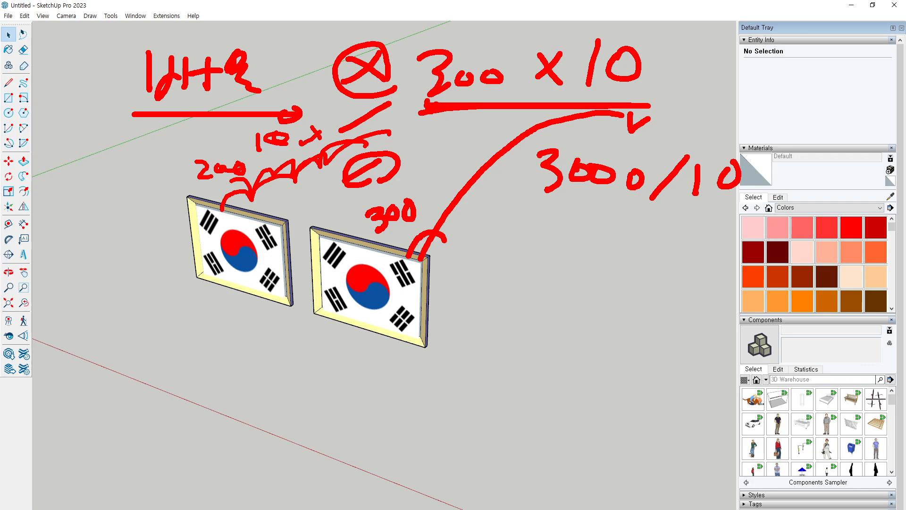
left_click_drag(652, 212, 689, 213)
left_click_drag(538, 215, 646, 217)
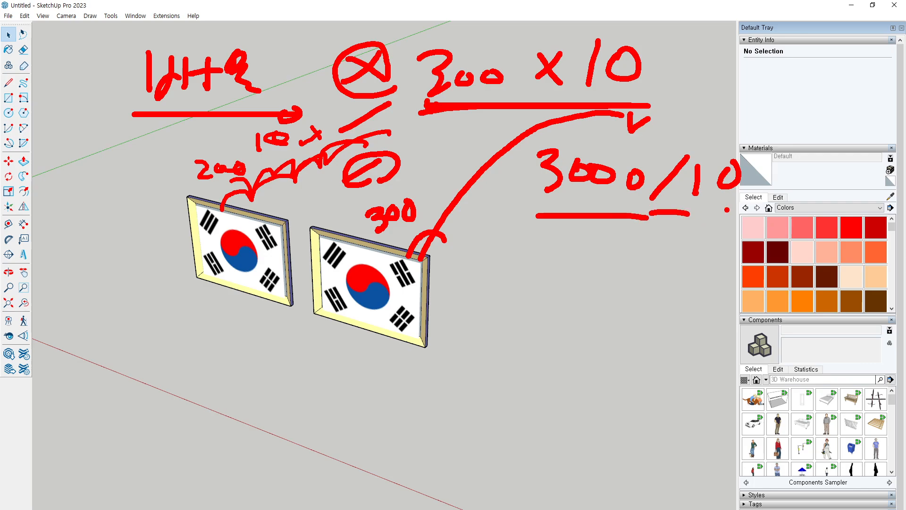
mouse_move(727, 212)
left_mouse_down()
mouse_move(715, 140)
mouse_move(738, 223)
left_mouse_up()
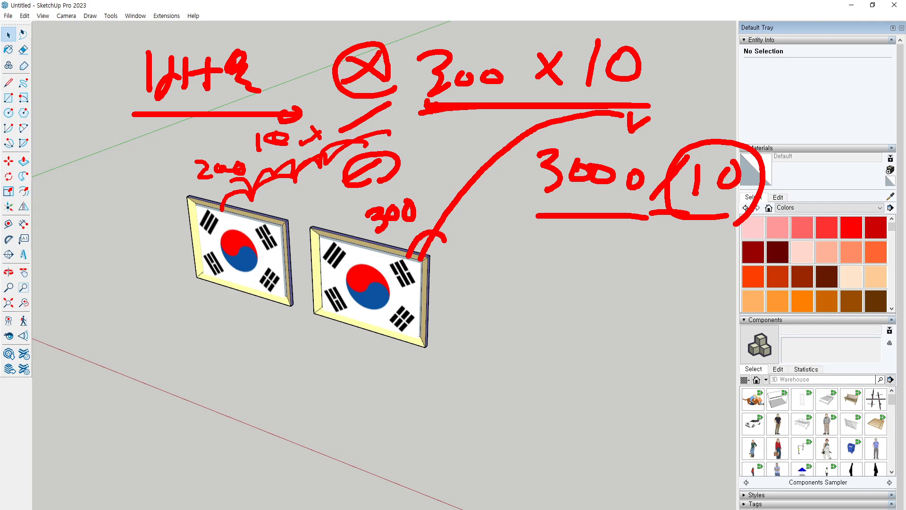
left_click_drag(545, 92, 544, 116)
left_click_drag(651, 174, 663, 198)
key("Escape")
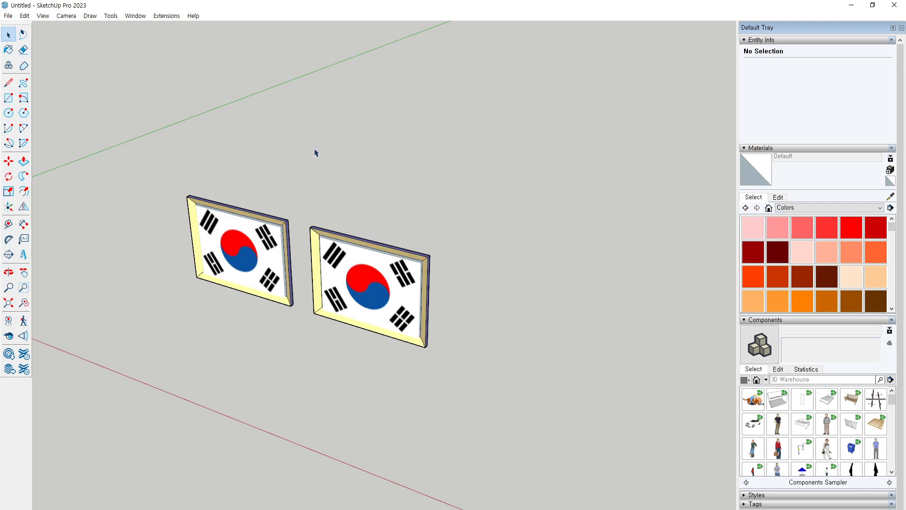
- Copy the framed flag nearer the green axis with the Move tool, placing the copy a short distance behind it along the green axis
left_click(386, 271)
left_click(247, 244)
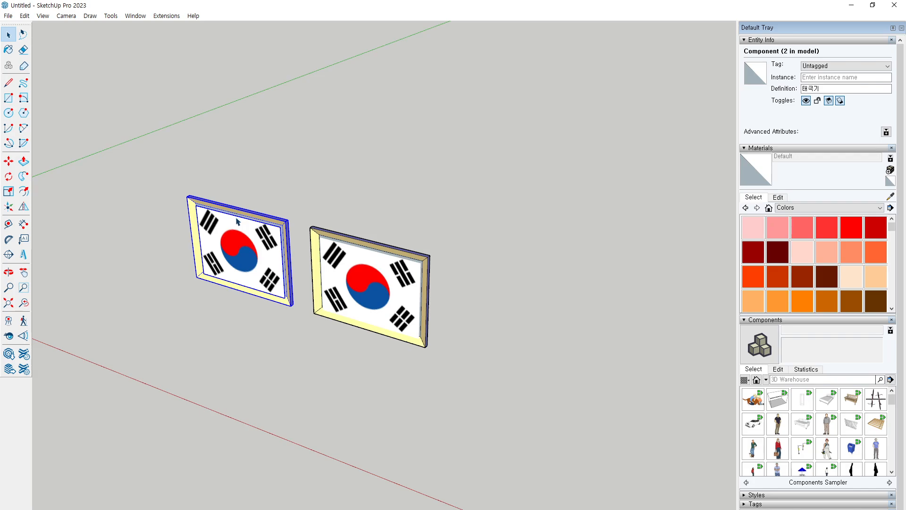
key("m")
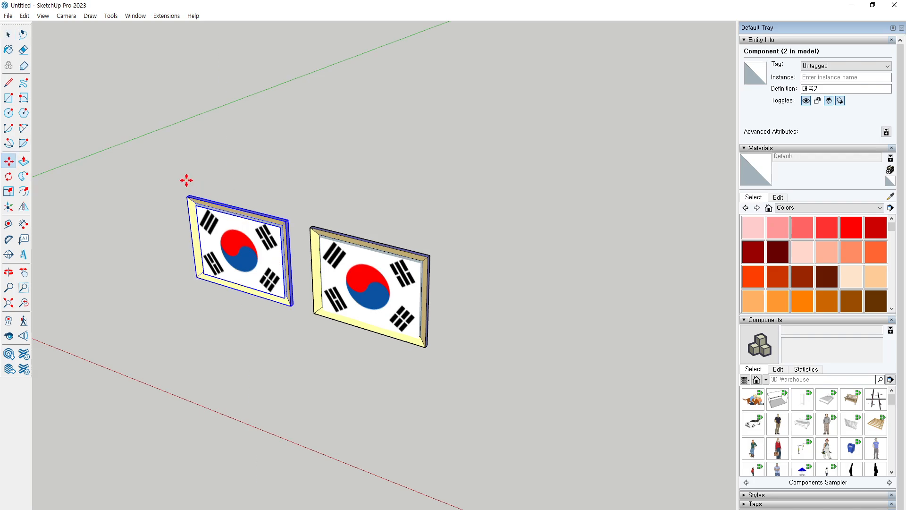
left_click(124, 188)
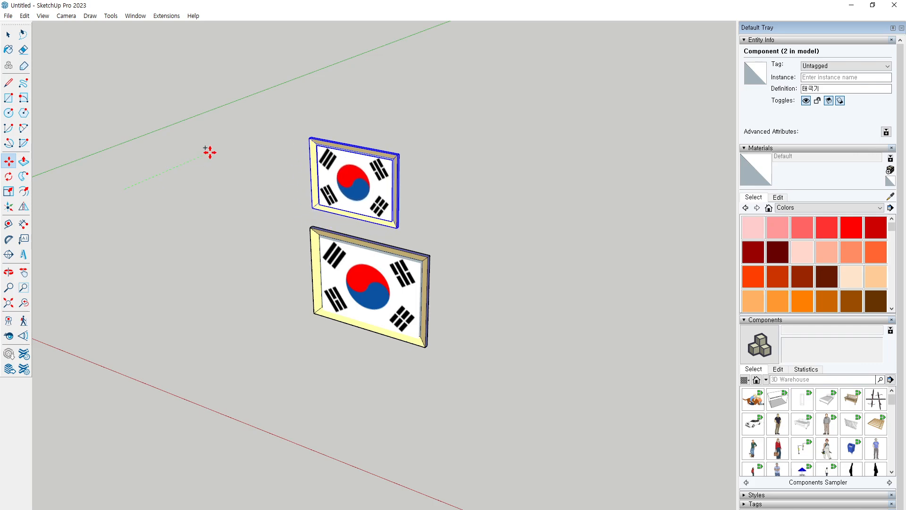
key("ctrl")
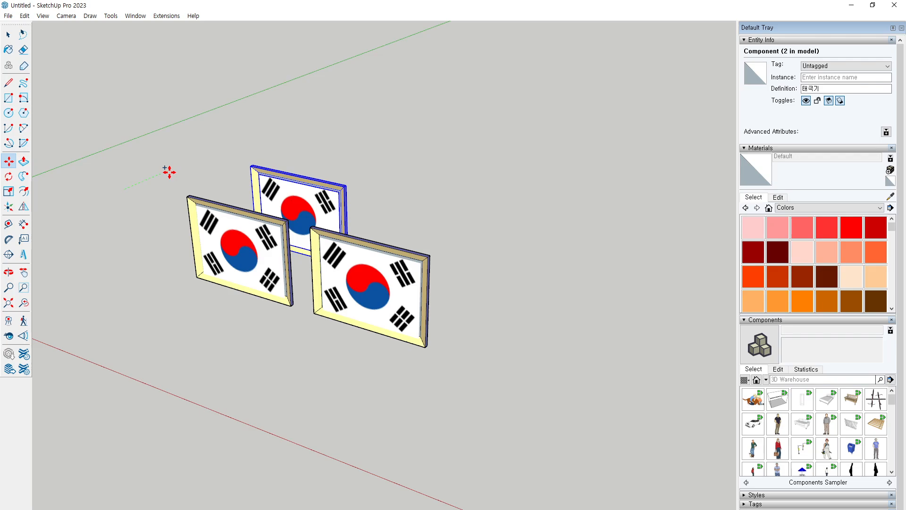
key("Return")
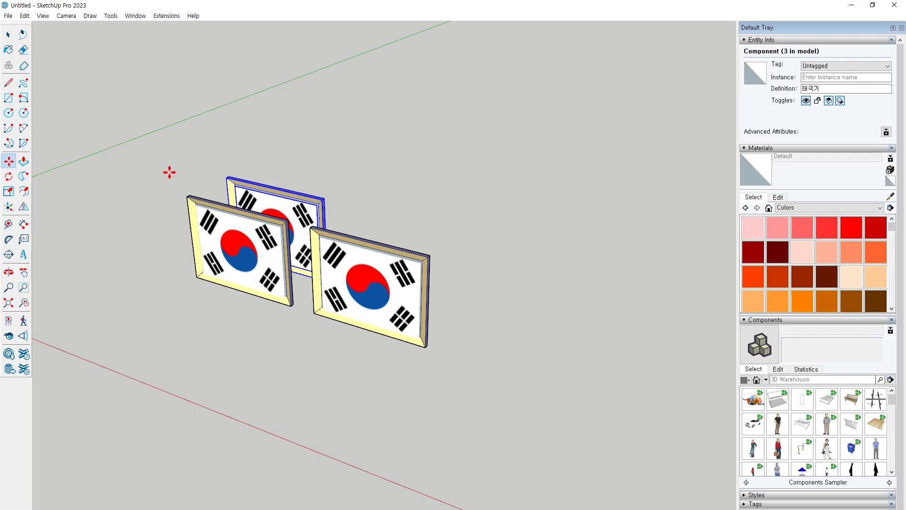
- Multiply the copy into an evenly spaced row, trying 10x and 5 copies before settling on 20
type("10x")
key("Return")
key("ctrl+t")
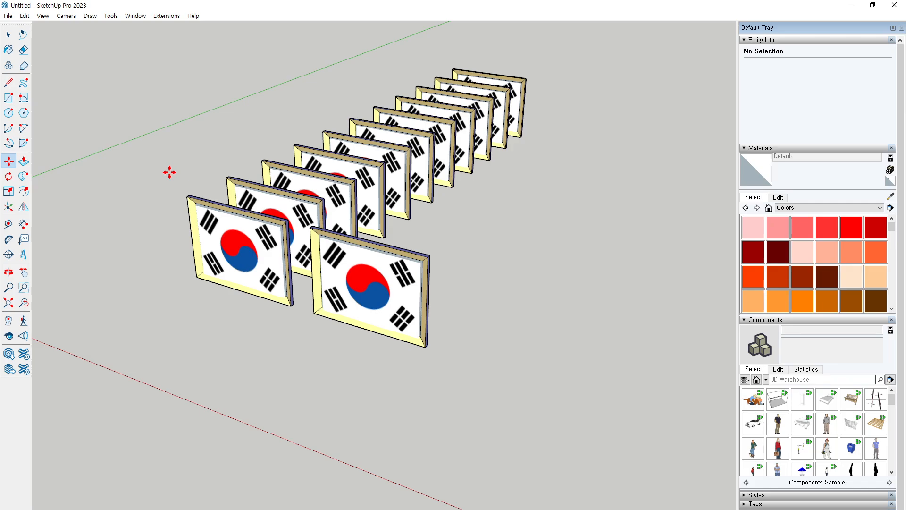
key("Return")
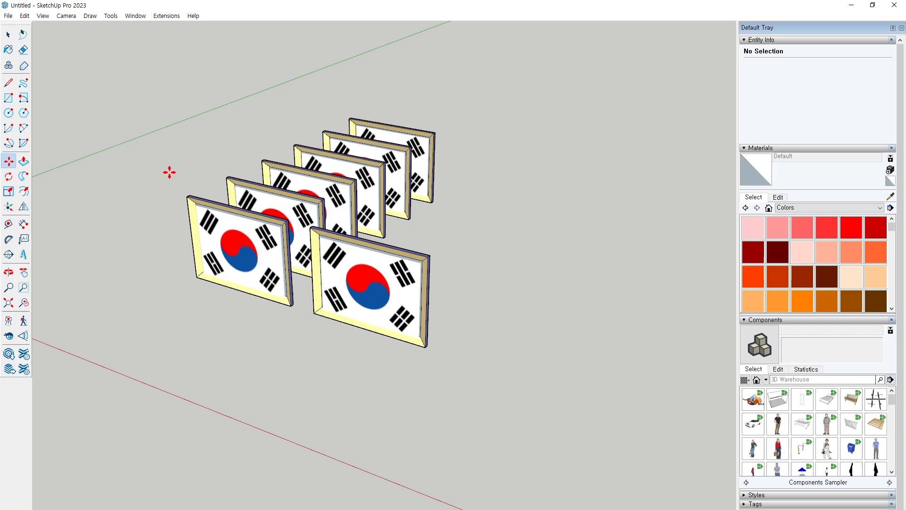
key("Return")
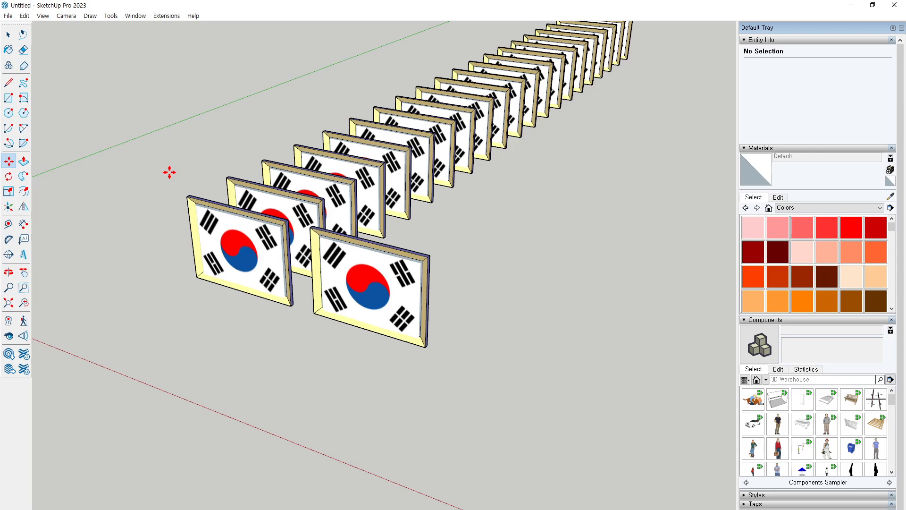
- Copy the single framed flag beside the row along the green axis with the Move tool, placing the copy well behind the original
scroll(231, 229, "down", 2)
middle_click_drag(412, 169, 361, 209)
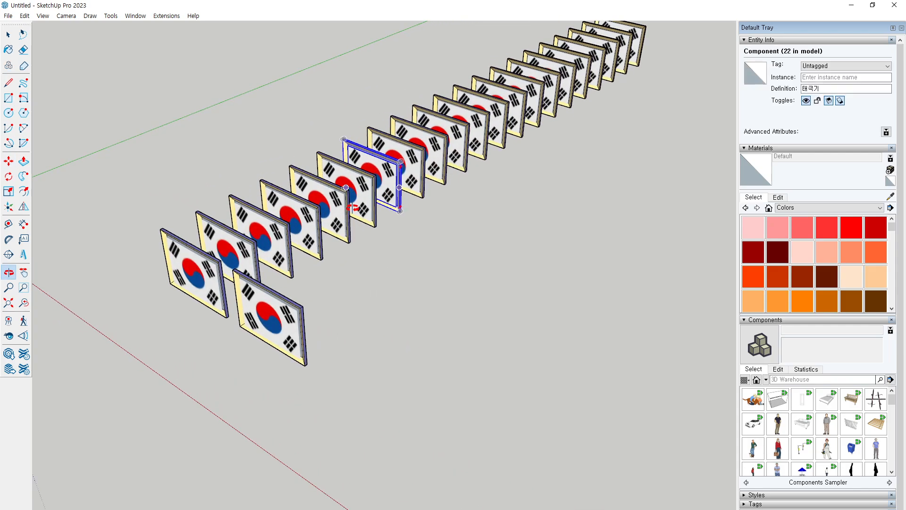
scroll(418, 201, "down", 3)
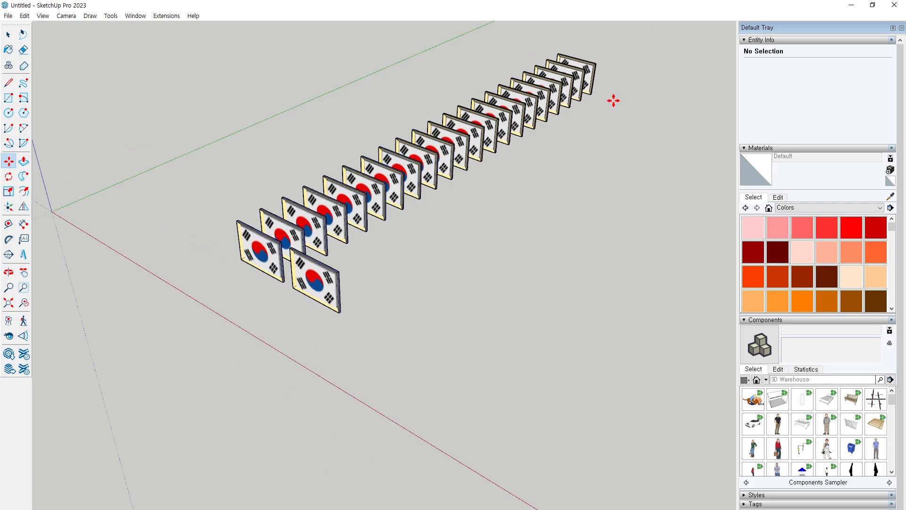
mouse_move(573, 127)
middle_mouse_down()
mouse_move(505, 174)
mouse_move(583, 85)
mouse_move(582, 130)
middle_mouse_up()
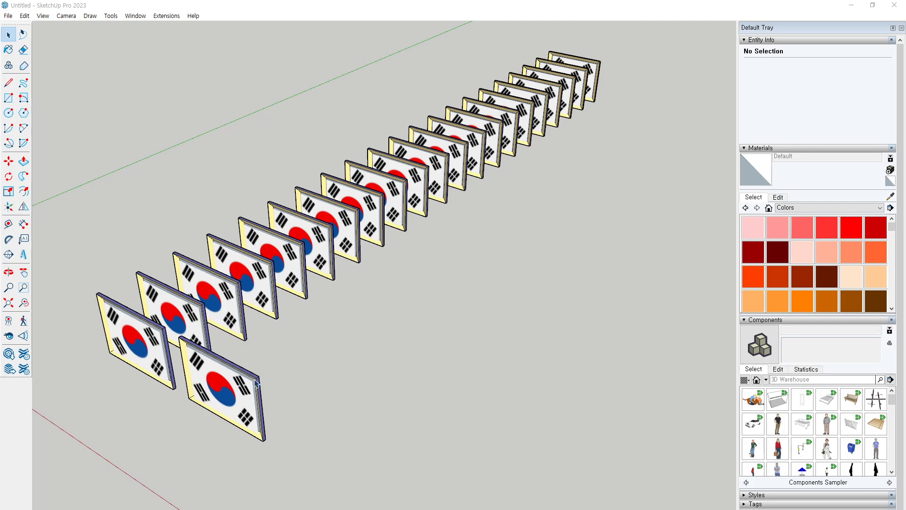
left_click(243, 389)
key("m")
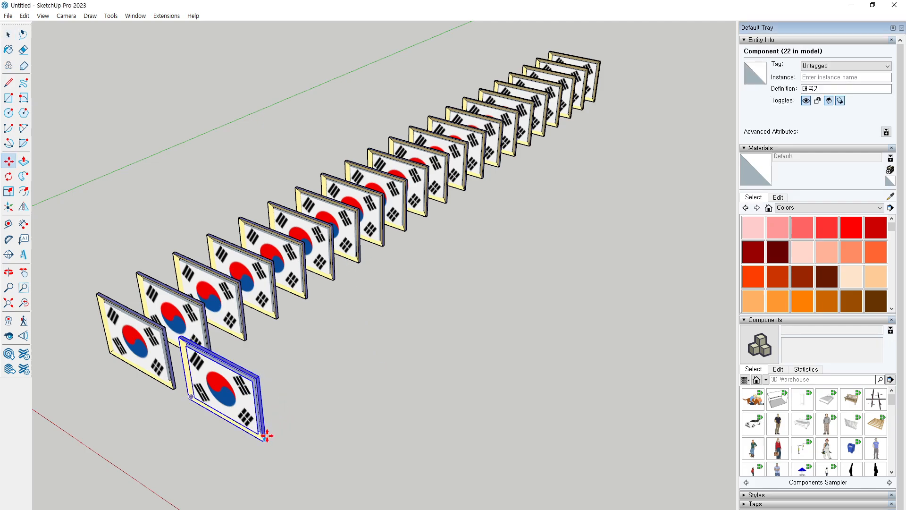
left_click(266, 438)
key("ctrl")
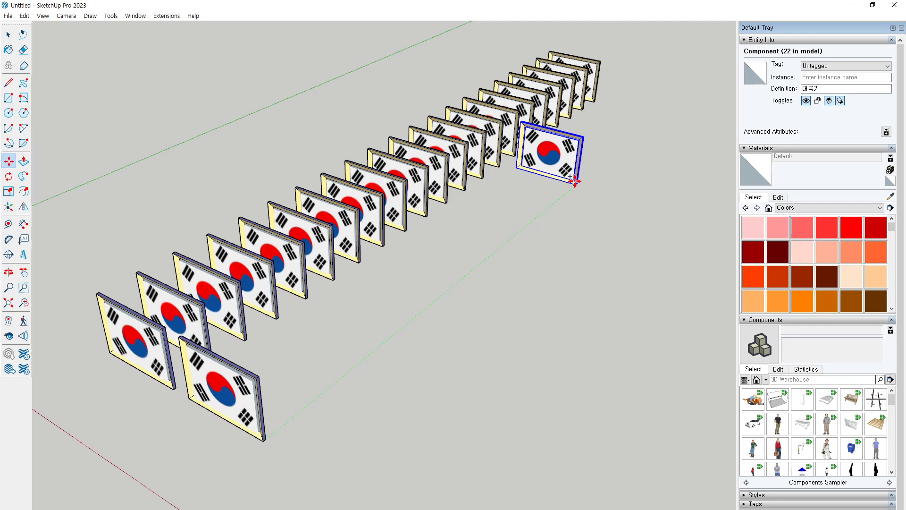
key("Return")
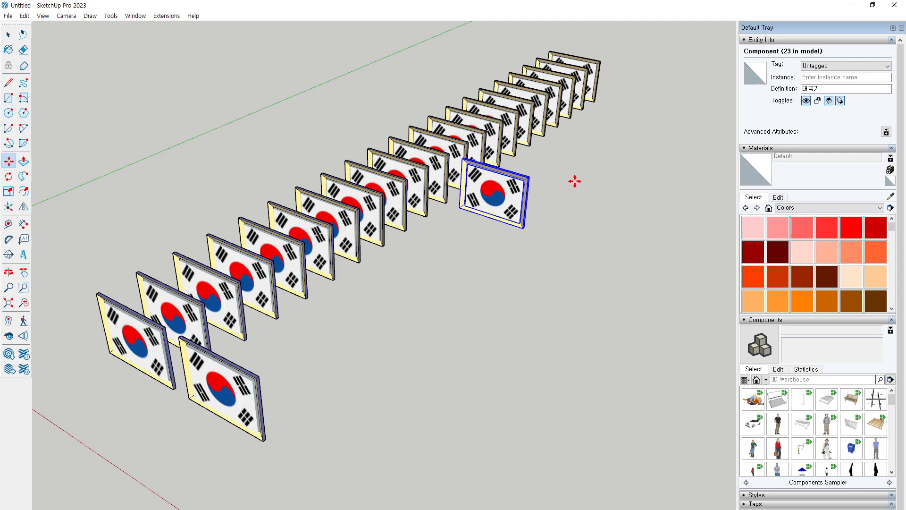
- Fill the span between the single flag and its distant copy with evenly spaced copies, trying /5 and /10 before settling on /15
type("/5")
key("Return")
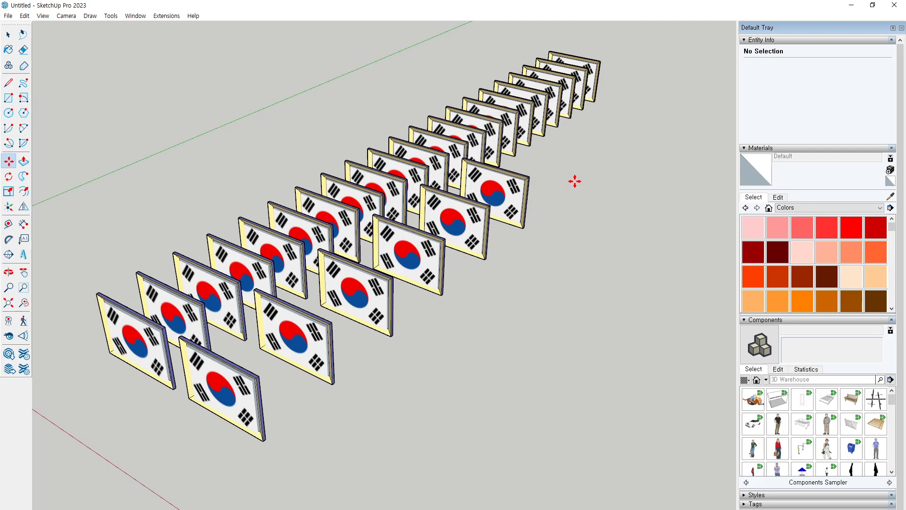
type("/10")
key("Return")
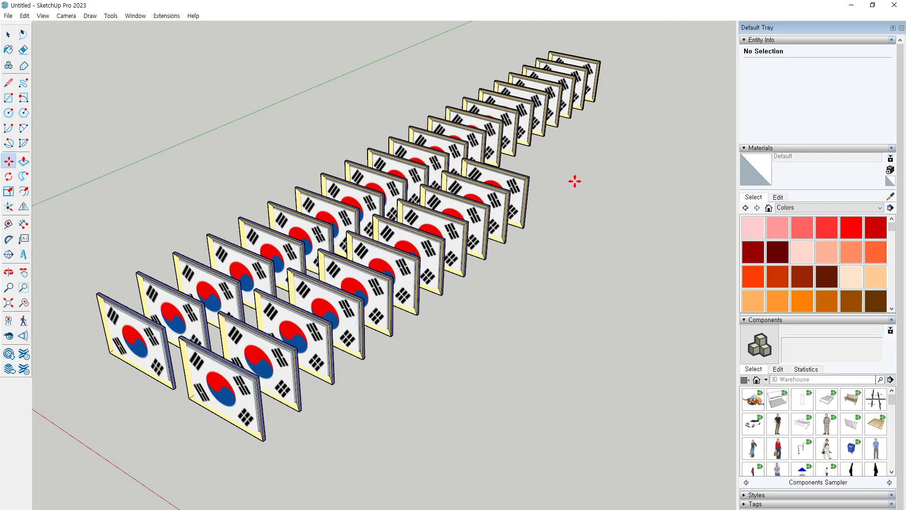
type("/15")
key("Return")
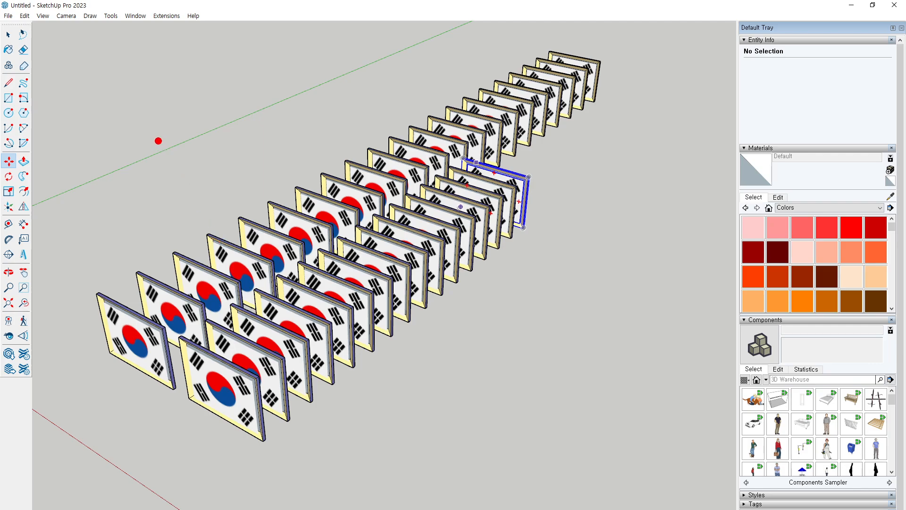
left_click_drag(233, 162, 265, 206)
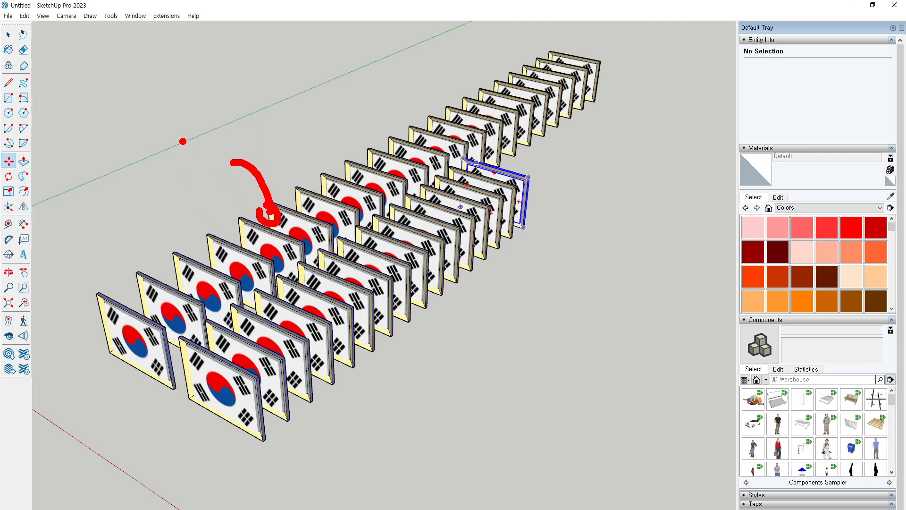
mouse_move(106, 85)
left_mouse_down()
mouse_move(127, 117)
mouse_move(170, 98)
left_mouse_up()
mouse_move(171, 68)
left_mouse_down()
mouse_move(171, 122)
mouse_move(191, 84)
mouse_move(213, 100)
left_mouse_up()
left_click_drag(218, 70, 219, 117)
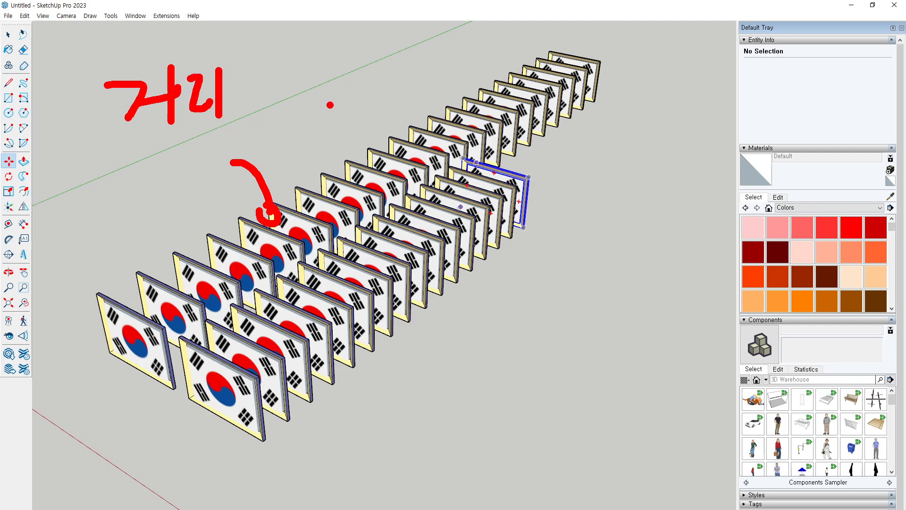
mouse_move(339, 86)
left_mouse_down()
mouse_move(317, 109)
mouse_move(344, 112)
left_mouse_up()
mouse_move(383, 71)
left_mouse_down()
mouse_move(365, 112)
mouse_move(398, 89)
left_mouse_up()
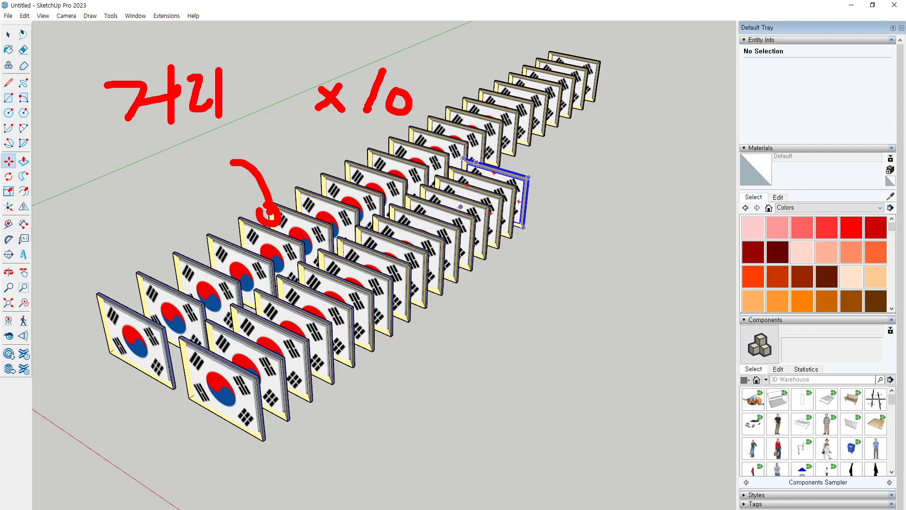
left_click_drag(341, 138, 313, 165)
mouse_move(380, 134)
left_mouse_down()
mouse_move(361, 167)
mouse_move(399, 142)
left_mouse_up()
mouse_move(272, 191)
left_mouse_down()
mouse_move(448, 126)
mouse_move(292, 130)
mouse_move(443, 125)
left_mouse_up()
mouse_move(182, 59)
left_mouse_down()
mouse_move(187, 51)
mouse_move(354, 45)
mouse_move(474, 60)
mouse_move(470, 47)
left_mouse_up()
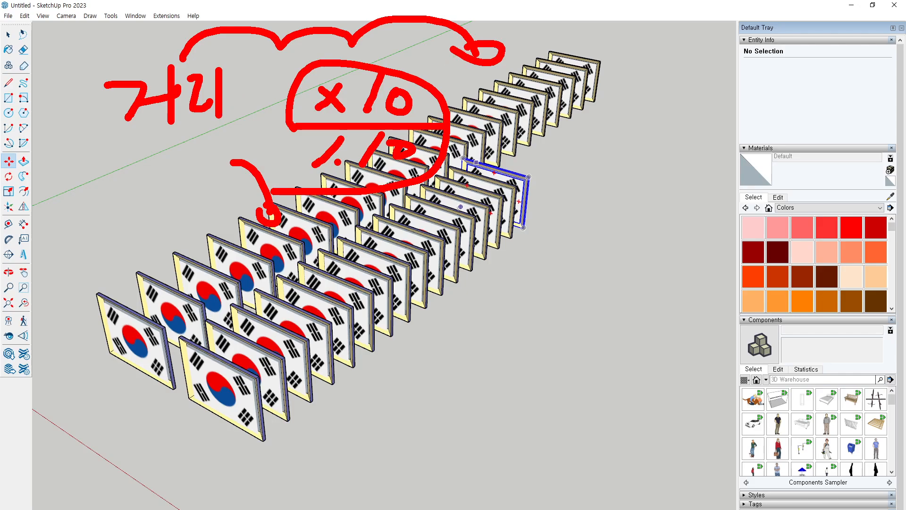
mouse_move(136, 357)
left_mouse_down()
mouse_move(307, 317)
mouse_move(386, 359)
mouse_move(396, 347)
mouse_move(330, 363)
mouse_move(258, 347)
mouse_move(137, 356)
mouse_move(401, 365)
left_mouse_up()
left_click(357, 363)
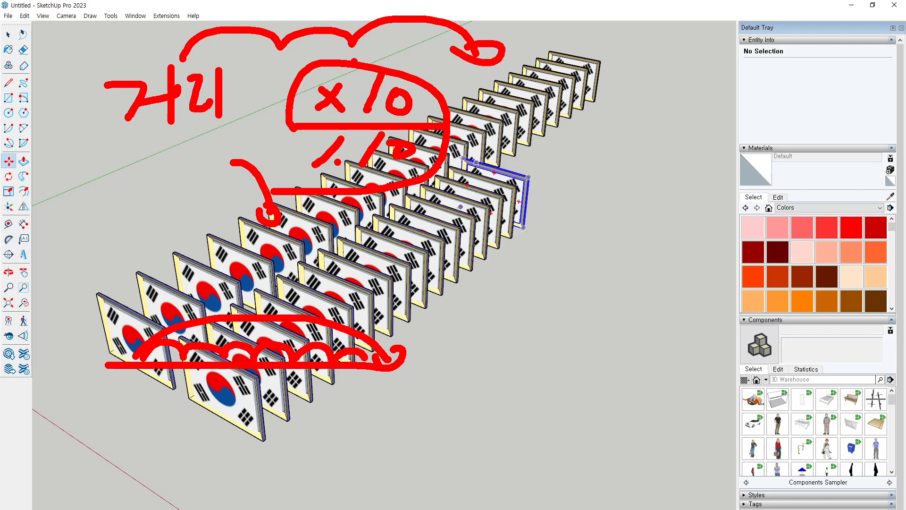
left_click_drag(354, 61, 382, 49)
left_click_drag(355, 135, 392, 136)
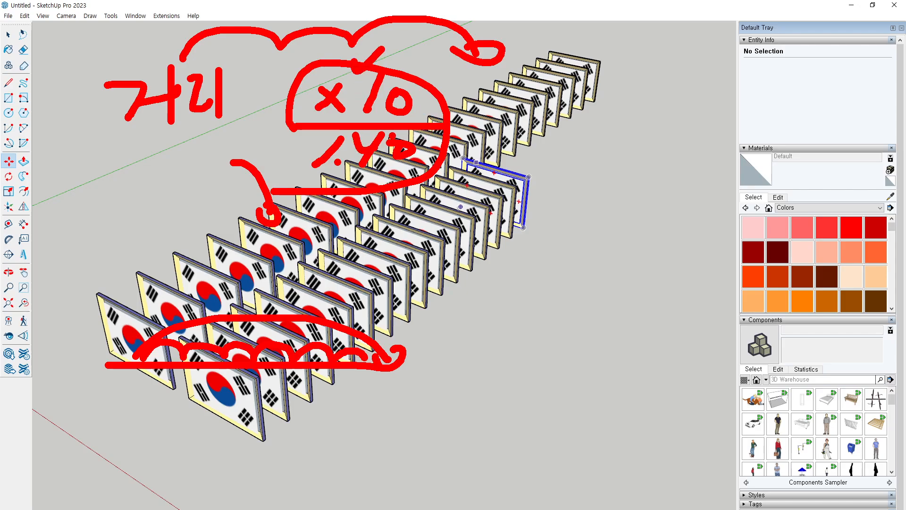
key("Escape")
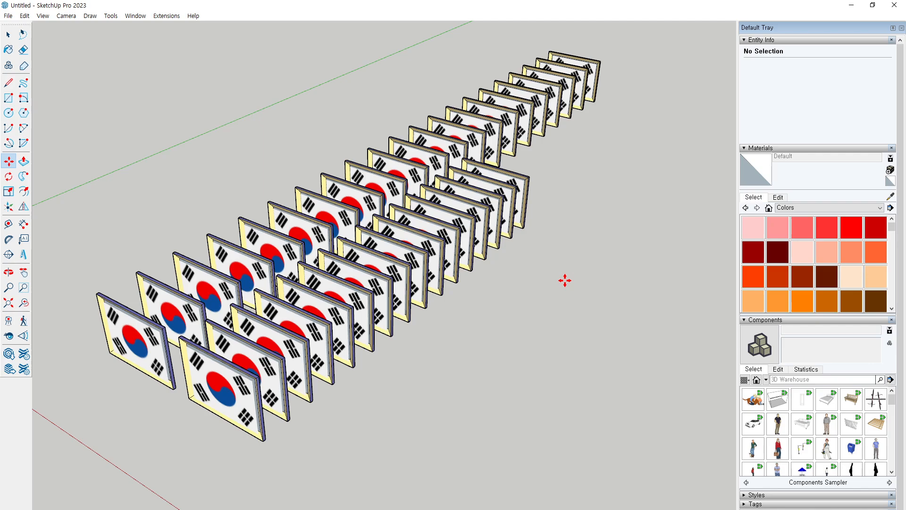
key("Return")
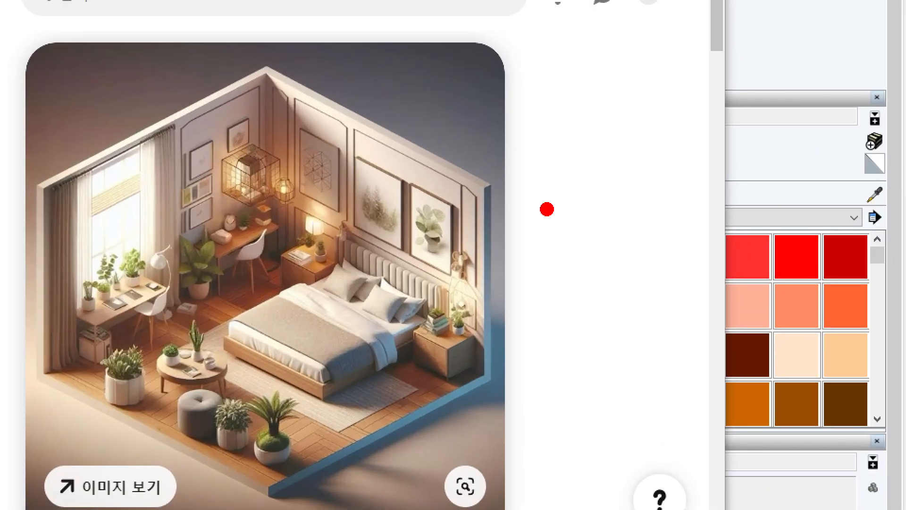
mouse_move(315, 164)
left_mouse_down()
mouse_move(318, 188)
mouse_move(336, 177)
mouse_move(407, 187)
left_mouse_up()
mouse_move(415, 217)
left_mouse_down()
mouse_move(425, 230)
mouse_move(442, 220)
left_mouse_up()
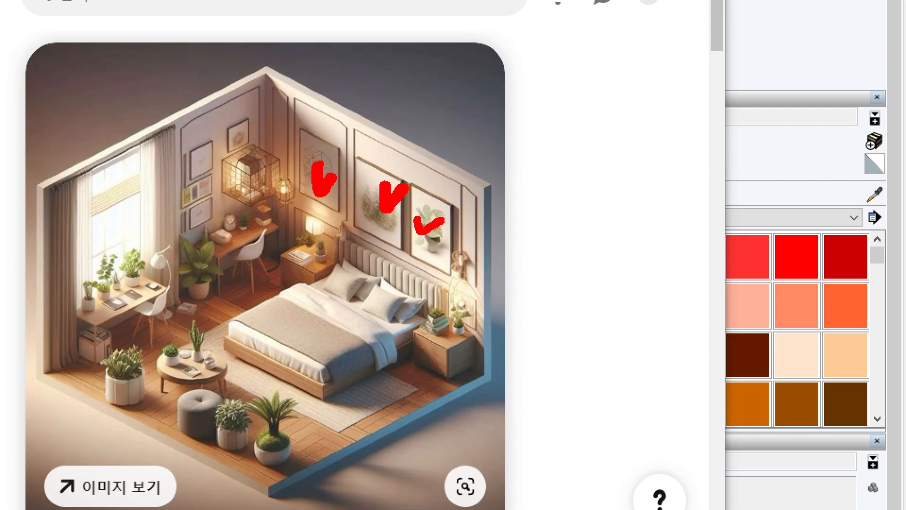
mouse_move(323, 163)
left_mouse_down()
mouse_move(312, 179)
mouse_move(324, 158)
left_mouse_up()
mouse_move(331, 122)
left_mouse_down()
mouse_move(333, 137)
mouse_move(356, 120)
left_mouse_up()
mouse_move(375, 141)
left_mouse_down()
mouse_move(381, 165)
mouse_move(407, 151)
mouse_move(442, 192)
left_mouse_up()
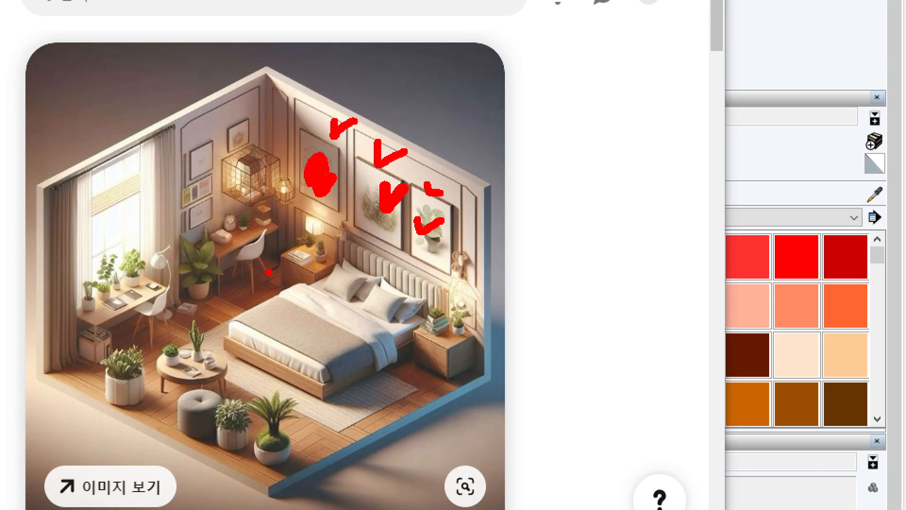
left_click_drag(457, 330, 470, 337)
mouse_move(165, 349)
left_mouse_down()
mouse_move(175, 361)
mouse_move(184, 351)
left_mouse_up()
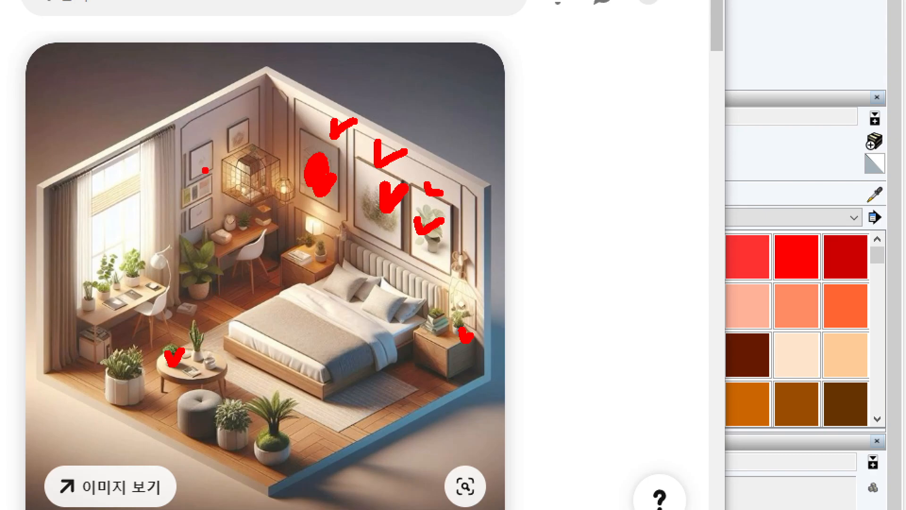
mouse_move(201, 147)
left_mouse_down()
mouse_move(201, 223)
mouse_move(217, 218)
left_mouse_up()
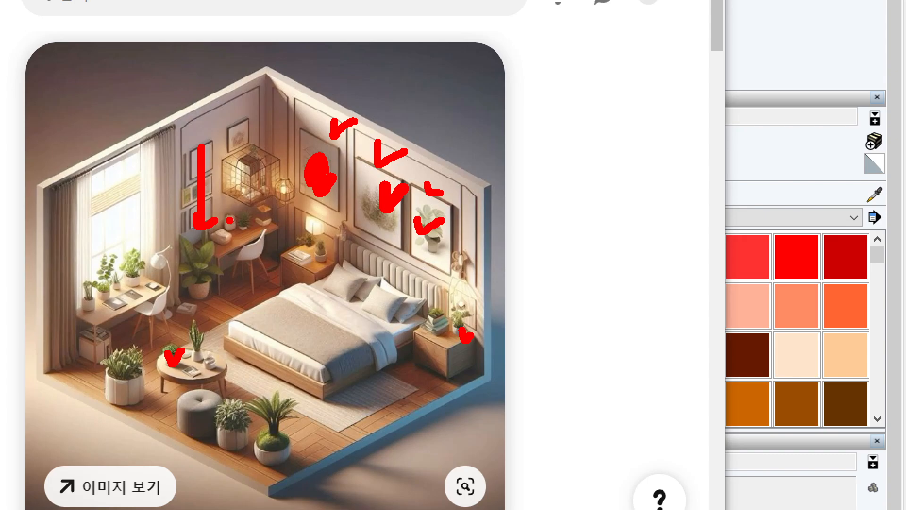
- Switch to the XMind map and mark the 이동툴 topic and its V shortcut entry for review
key("Escape")
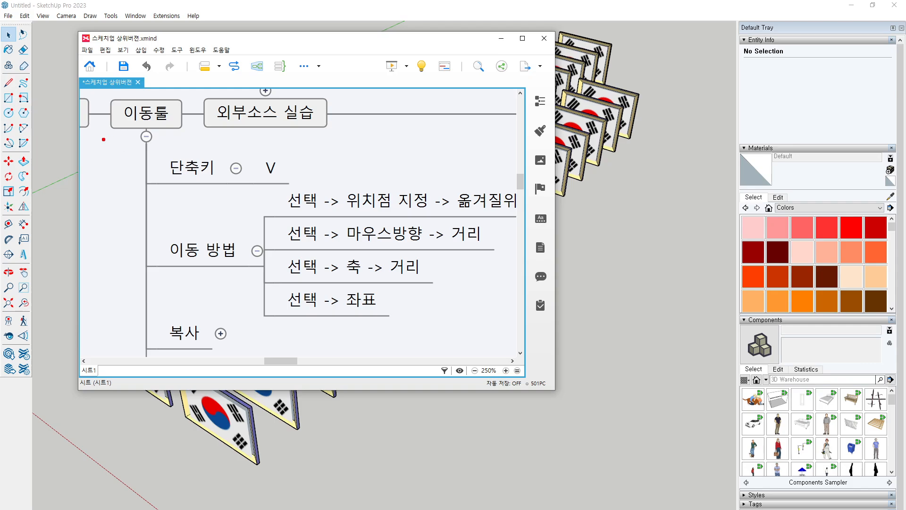
left_click_drag(99, 139, 204, 79)
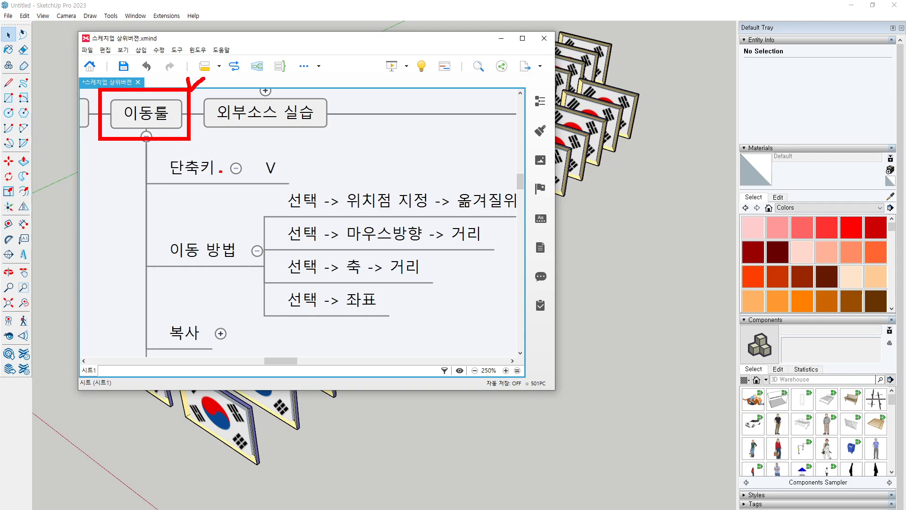
mouse_move(243, 175)
left_mouse_down()
mouse_move(227, 163)
mouse_move(238, 158)
left_mouse_up()
mouse_move(295, 157)
left_mouse_down()
mouse_move(286, 169)
mouse_move(278, 144)
left_mouse_up()
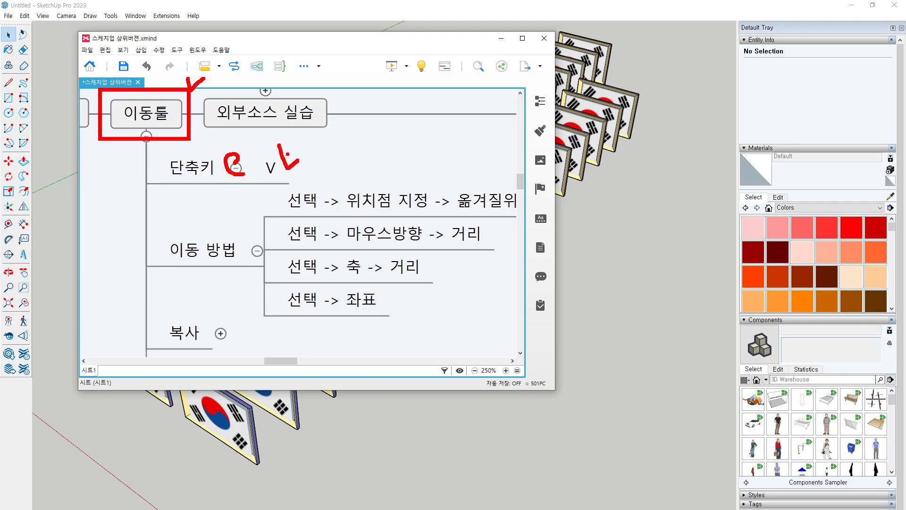
left_click(291, 152)
key("Escape")
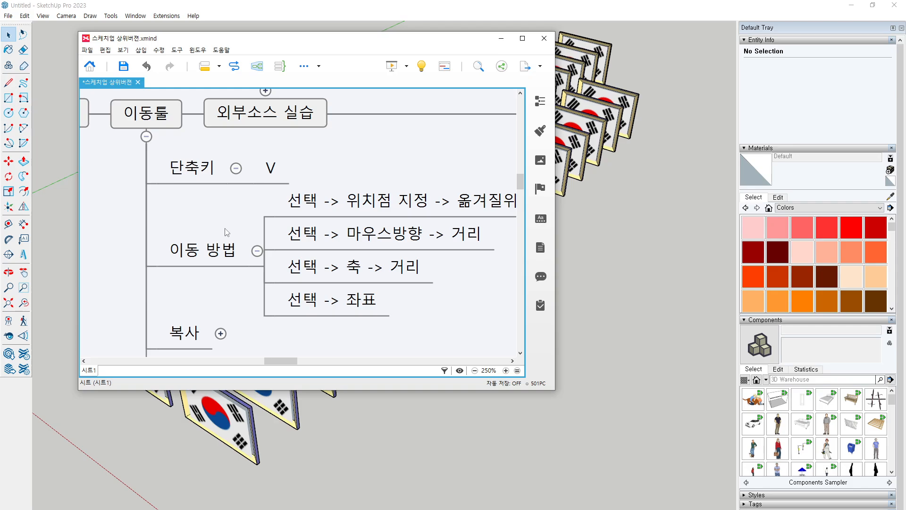
- Review the first entry under 이동 방법, marking its selection, reference point and destination parts
right_click_drag(218, 220, 193, 192)
key("ctrl+2")
left_click_drag(136, 241, 184, 240)
left_click_drag(249, 193, 300, 153)
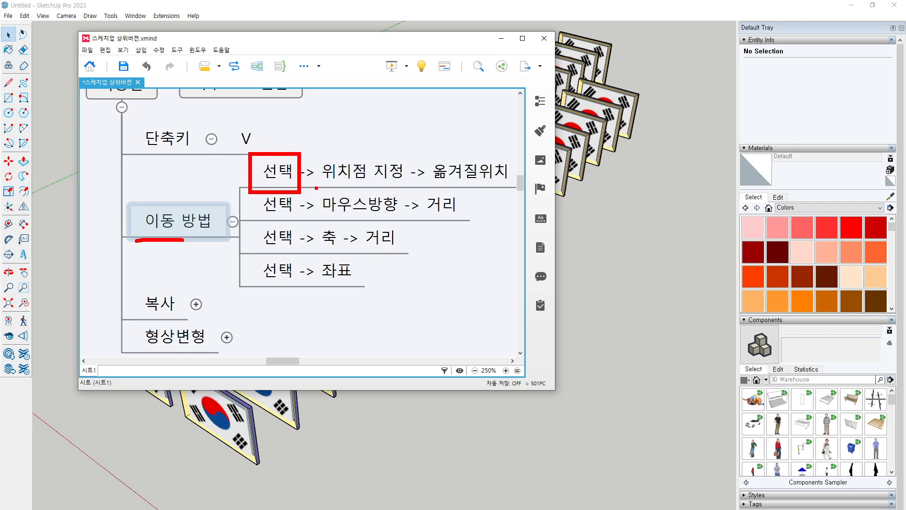
left_click_drag(316, 188, 408, 187)
mouse_move(339, 176)
left_mouse_down()
mouse_move(322, 181)
mouse_move(466, 161)
mouse_move(458, 157)
left_mouse_up()
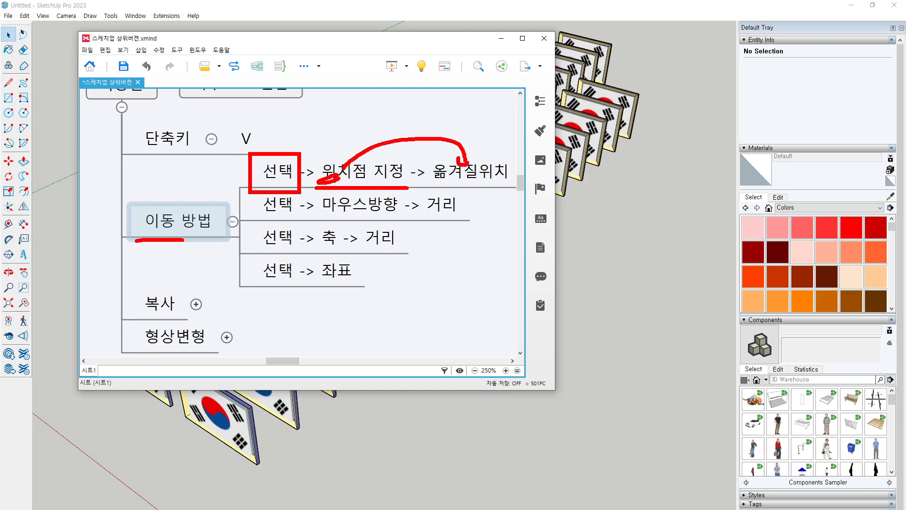
mouse_move(433, 185)
left_mouse_down()
mouse_move(462, 152)
mouse_move(481, 183)
left_mouse_up()
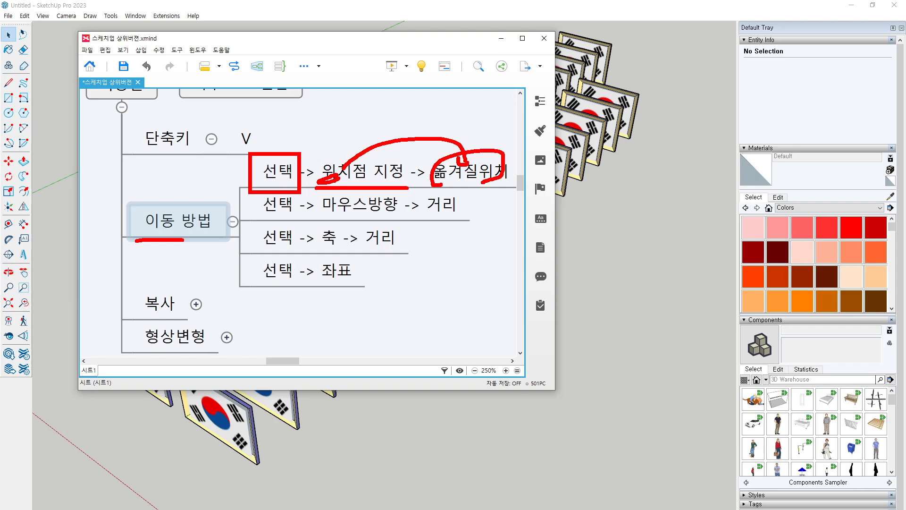
key("Escape")
- Review the other 이동 방법 entries, marking the mouse direction and distance, axis and distance, and coordinate methods
left_click_drag(259, 224, 282, 217)
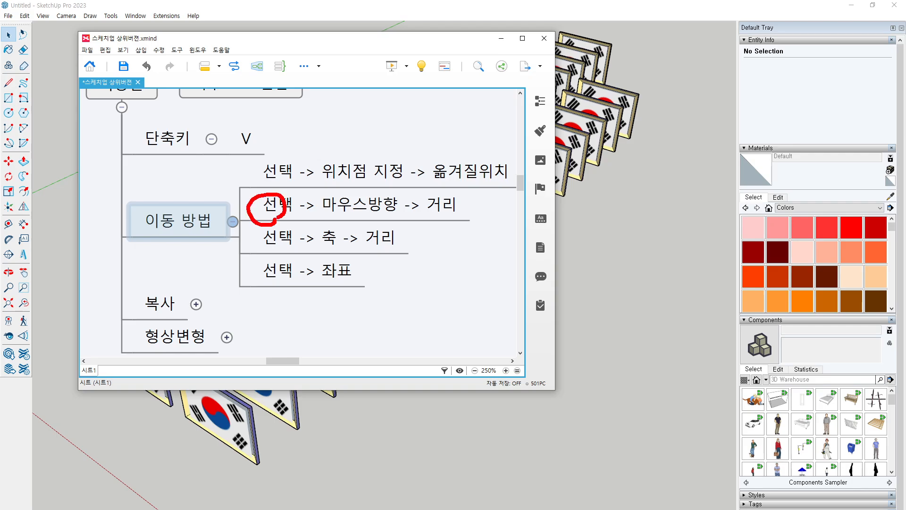
left_click_drag(308, 182, 325, 169)
mouse_move(320, 217)
left_mouse_down()
mouse_move(313, 220)
mouse_move(324, 203)
mouse_move(388, 215)
mouse_move(376, 209)
mouse_move(369, 221)
left_mouse_up()
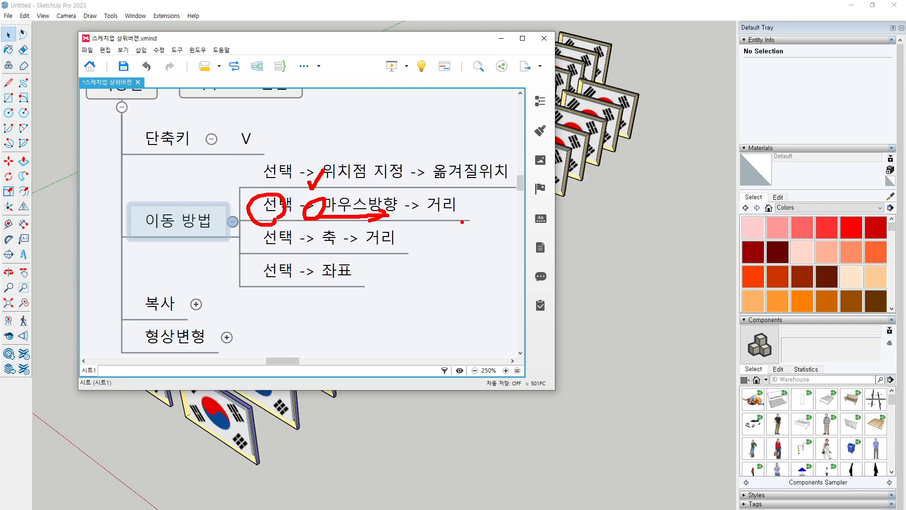
mouse_move(462, 221)
left_mouse_down()
mouse_move(444, 191)
mouse_move(482, 227)
left_mouse_up()
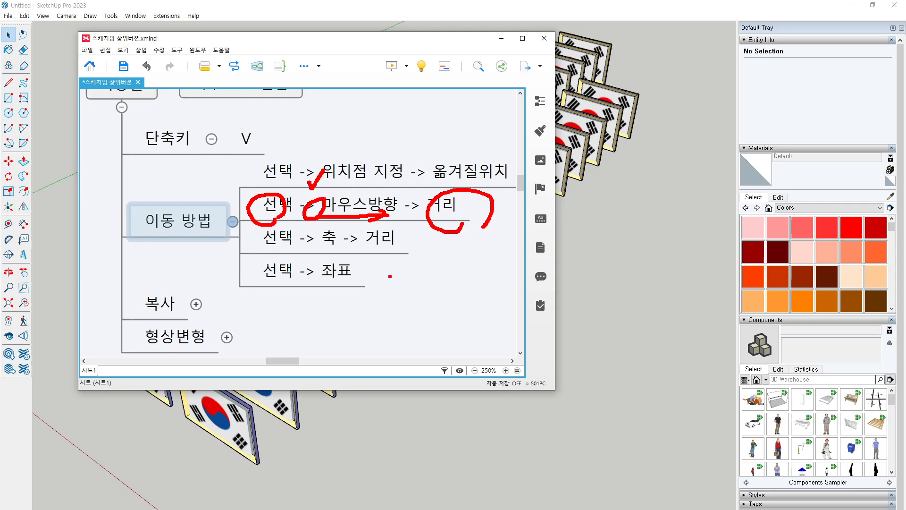
left_click_drag(285, 257, 311, 257)
left_click_drag(341, 251, 384, 250)
mouse_move(260, 286)
left_mouse_down()
mouse_move(385, 292)
mouse_move(372, 298)
left_mouse_up()
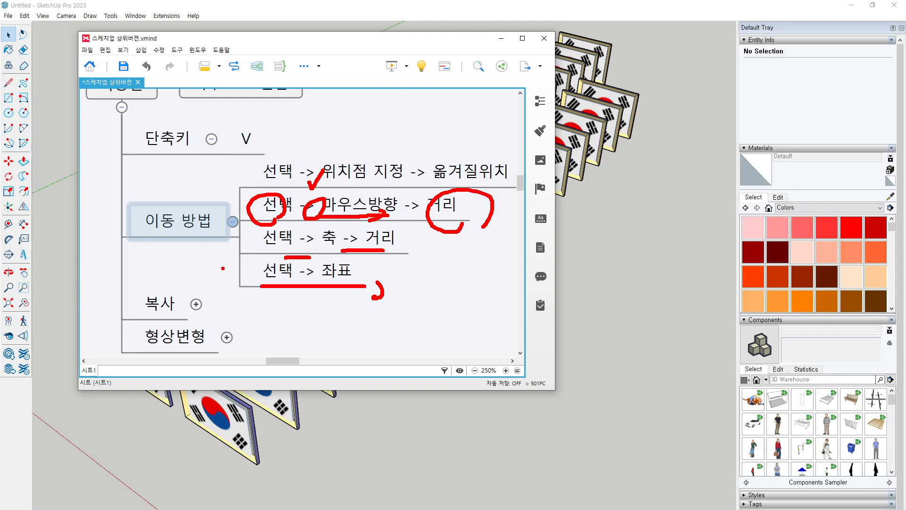
key("Escape")
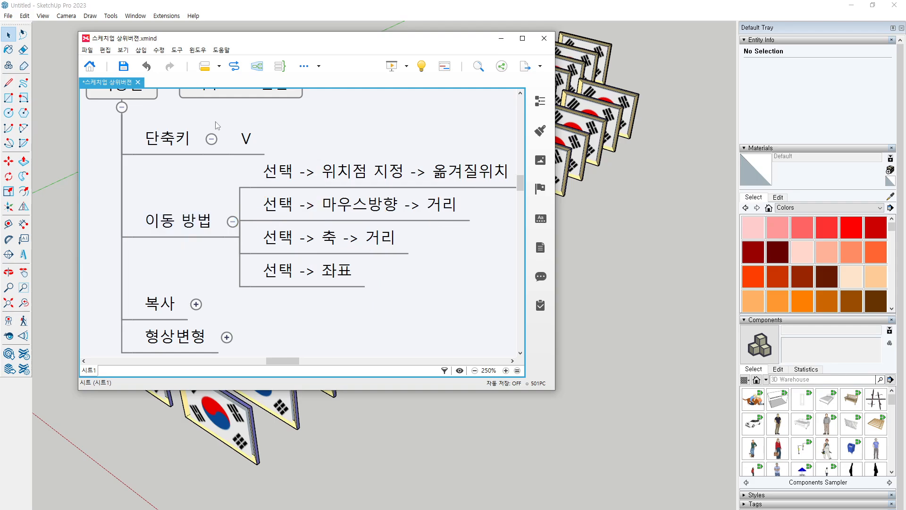
- Sketch a temporary red annotation over the map showing moves from a start point to two target points
key("ctrl+2")
mouse_move(289, 129)
left_mouse_down()
mouse_move(421, 130)
mouse_move(404, 140)
left_mouse_up()
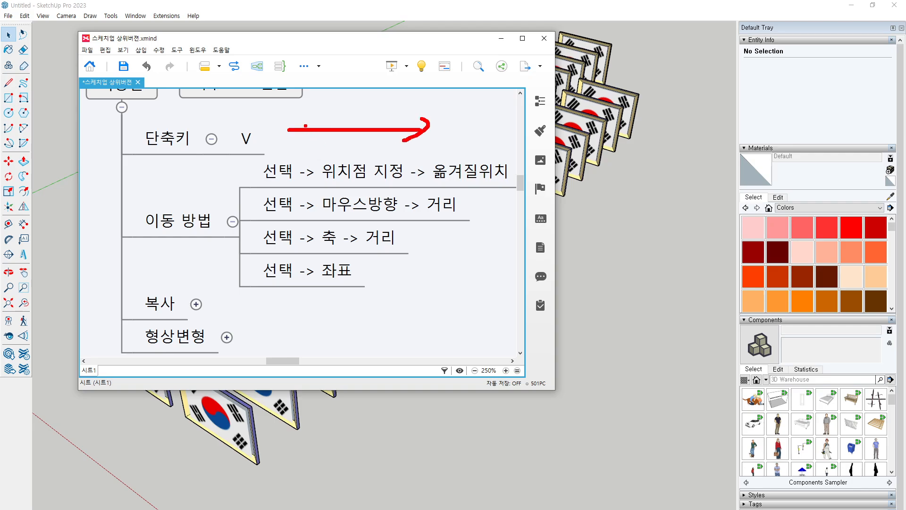
mouse_move(305, 125)
left_mouse_down()
mouse_move(303, 134)
mouse_move(407, 100)
mouse_move(418, 128)
mouse_move(411, 128)
mouse_move(433, 51)
mouse_move(428, 59)
left_mouse_up()
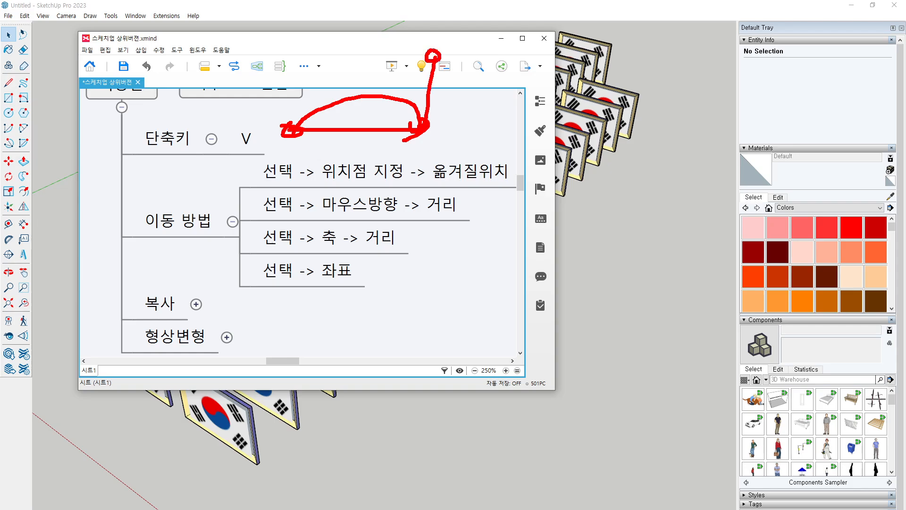
mouse_move(293, 126)
left_mouse_down()
mouse_move(419, 54)
mouse_move(407, 72)
left_mouse_up()
mouse_move(472, 94)
left_mouse_down()
mouse_move(449, 117)
mouse_move(500, 109)
mouse_move(499, 124)
left_mouse_up()
left_click_drag(505, 95, 549, 99)
left_click_drag(559, 99, 591, 112)
left_click_drag(610, 76, 607, 102)
left_click_drag(662, 85, 642, 88)
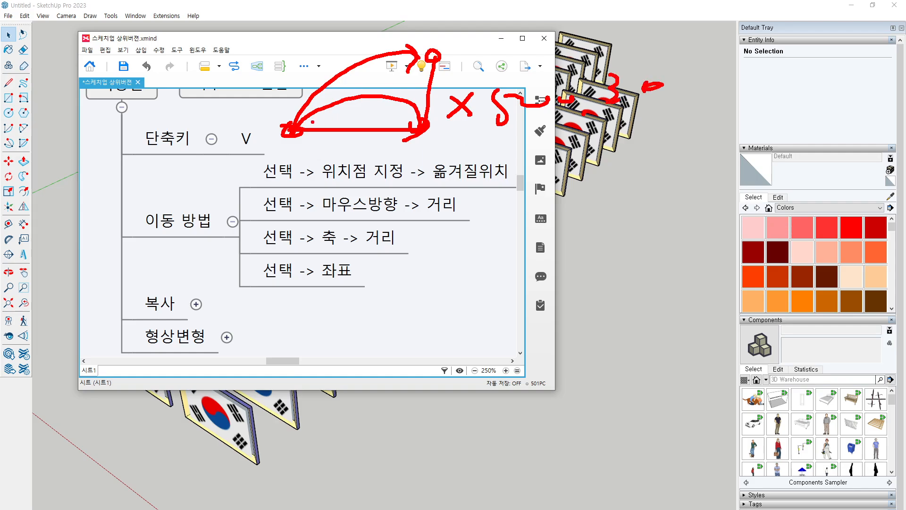
mouse_move(288, 122)
left_mouse_down()
mouse_move(292, 135)
mouse_move(314, 104)
mouse_move(428, 63)
mouse_move(434, 52)
left_mouse_up()
left_click_drag(443, 42, 441, 50)
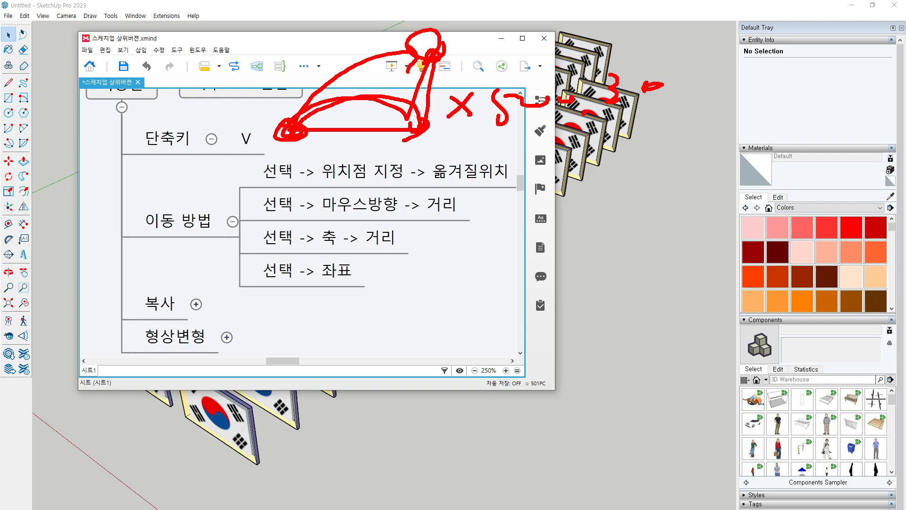
- Box the point-to-point and mouse-direction-with-distance entries under 이동 방법 for comparison, and clear the annotations
left_click_drag(454, 223, 466, 226)
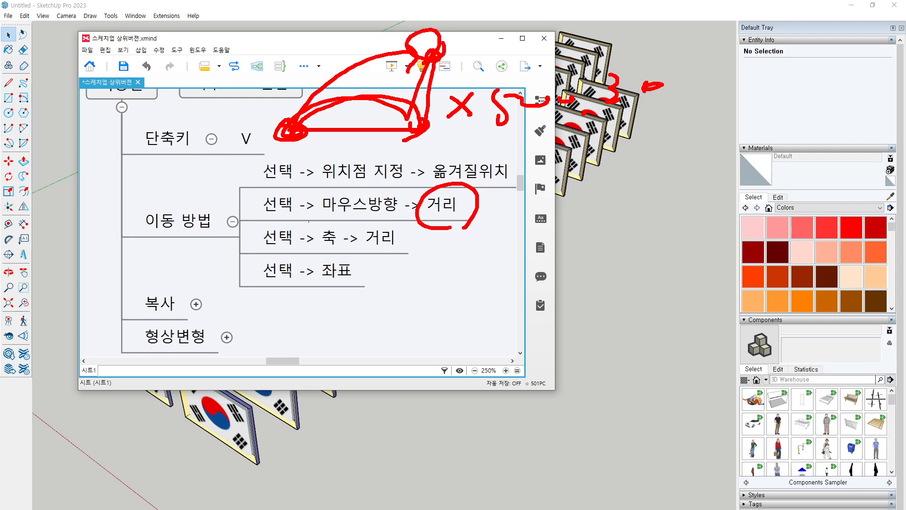
left_click_drag(239, 188, 475, 226)
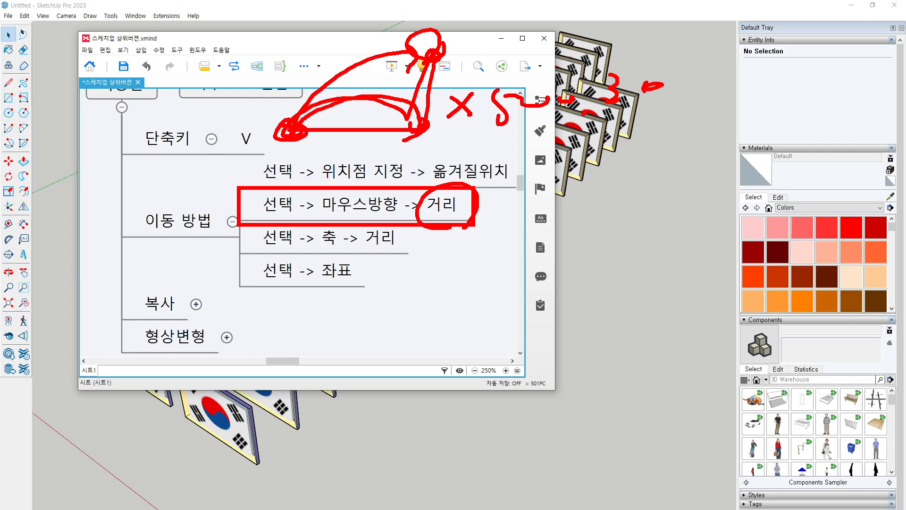
mouse_move(231, 154)
left_mouse_down()
mouse_move(384, 181)
mouse_move(519, 185)
left_mouse_up()
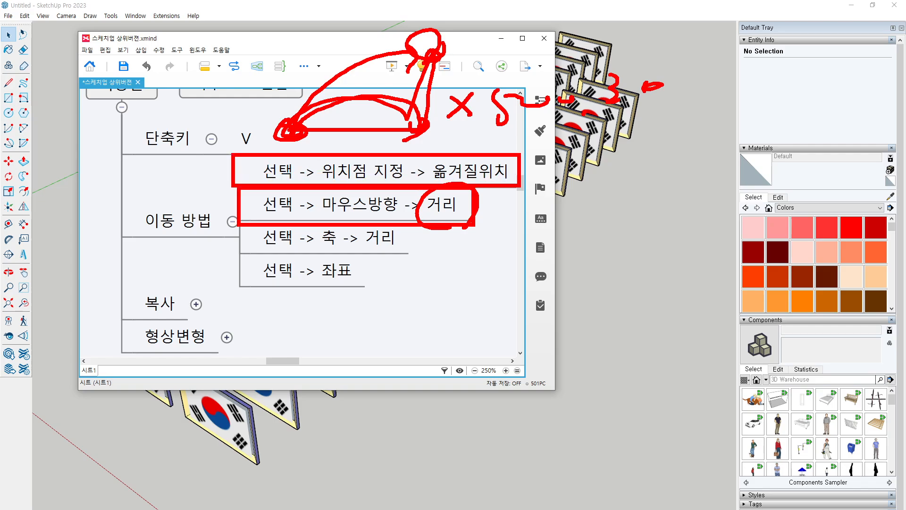
left_click_drag(227, 164, 218, 199)
key("Escape")
- Collapse the 이동 방법 topic, expand the 복사 topic, and enlarge the map window to fit its entries
left_click(233, 222)
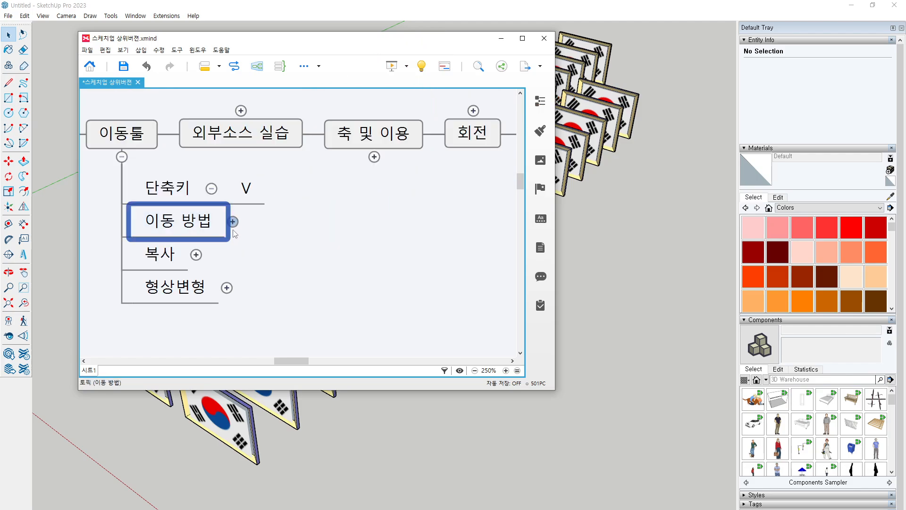
left_click(224, 242)
left_click(196, 255)
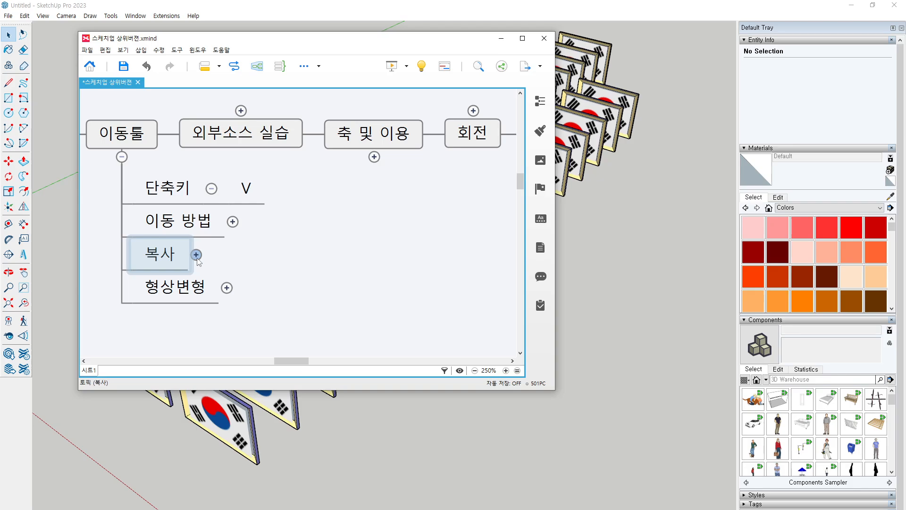
left_click_drag(277, 245, 263, 235)
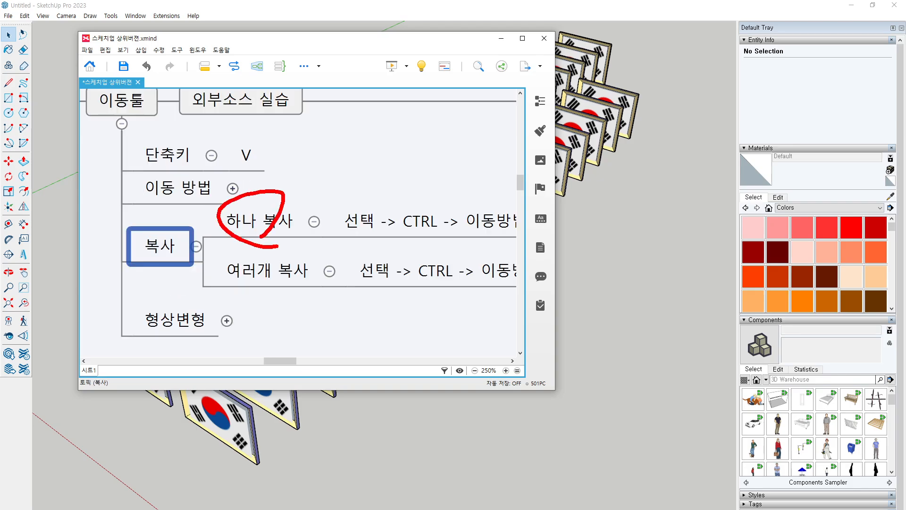
key("Escape")
right_click_drag(441, 353, 332, 307)
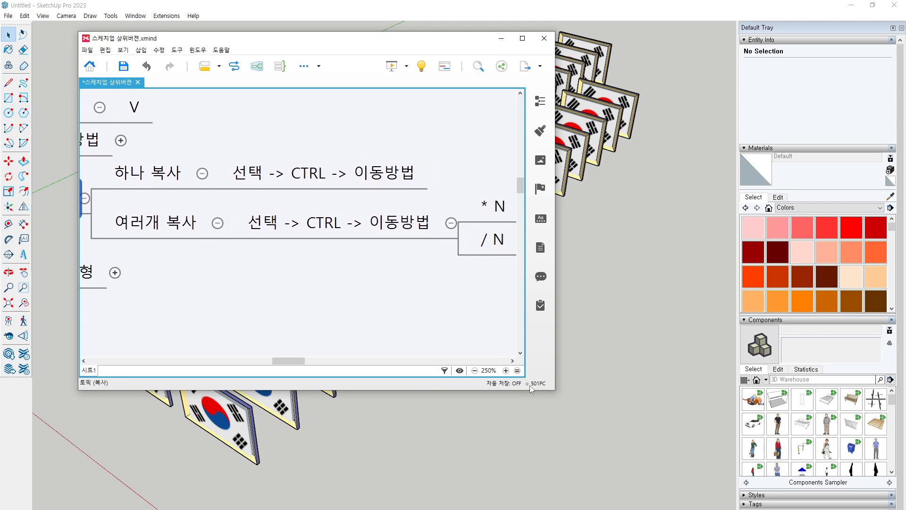
left_click_drag(555, 390, 634, 417)
- Review the 하나 복사 entry, marking its selection, CTRL and move method sequence and sketching the Move cursor with its plus sign
key("ctrl+2")
left_click_drag(219, 171, 215, 190)
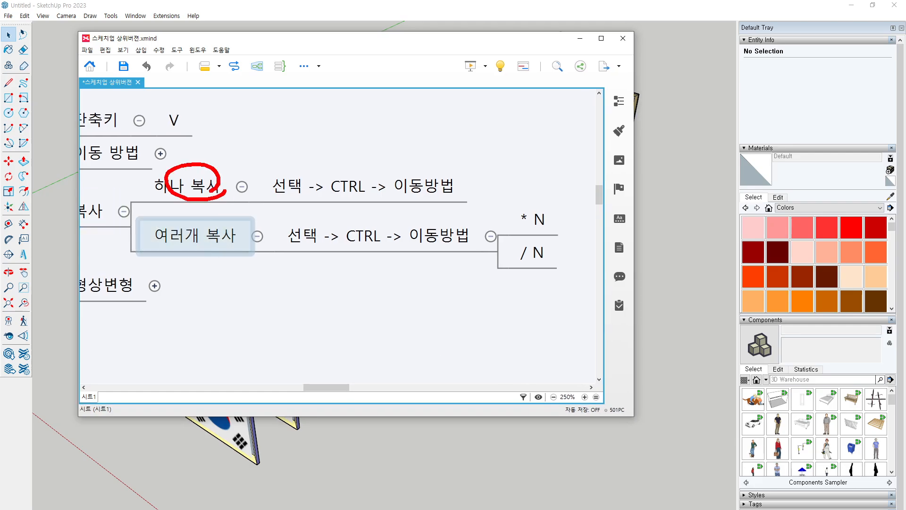
key("Escape")
key("ctrl+2")
mouse_move(347, 166)
left_mouse_down()
mouse_move(355, 197)
mouse_move(358, 171)
left_mouse_up()
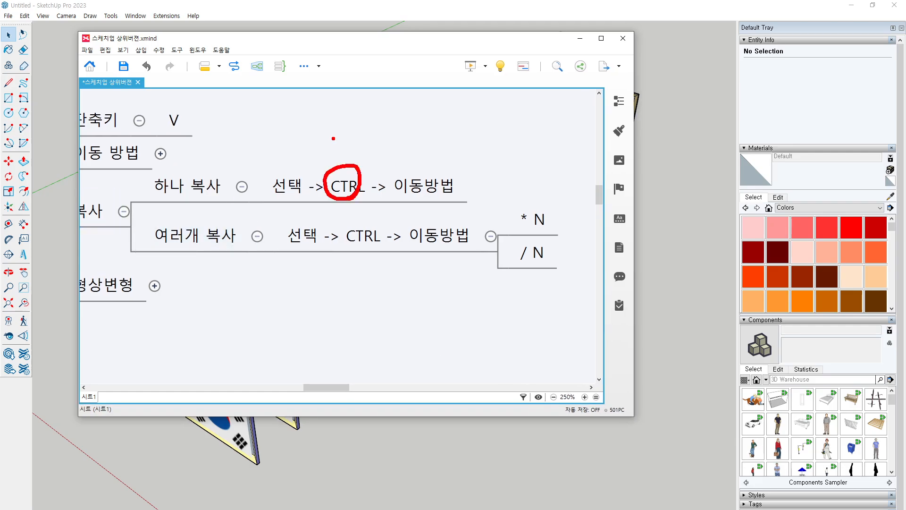
mouse_move(347, 101)
left_mouse_down()
mouse_move(334, 147)
mouse_move(368, 130)
mouse_move(343, 97)
mouse_move(341, 114)
mouse_move(315, 128)
mouse_move(342, 150)
mouse_move(373, 131)
mouse_move(408, 151)
left_mouse_up()
left_click_drag(397, 137, 397, 159)
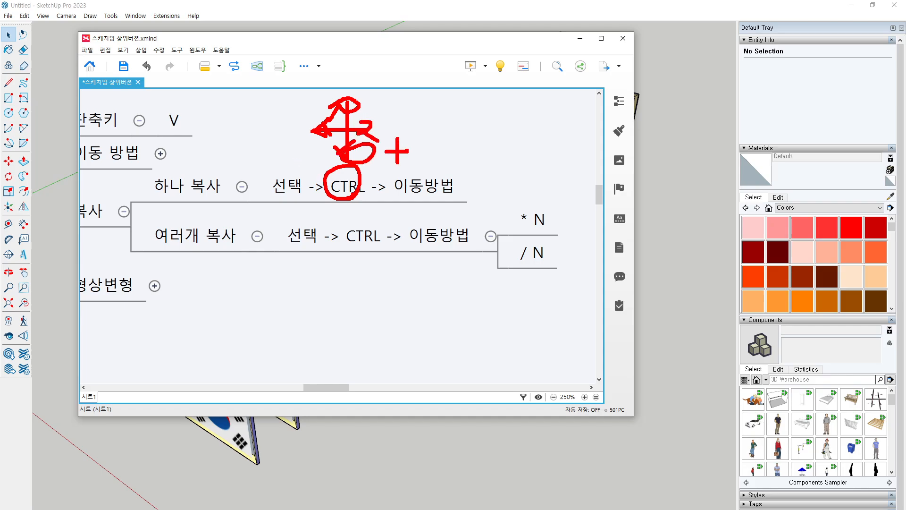
mouse_move(406, 134)
left_mouse_down()
mouse_move(411, 145)
mouse_move(421, 136)
left_mouse_up()
left_click_drag(323, 208, 384, 208)
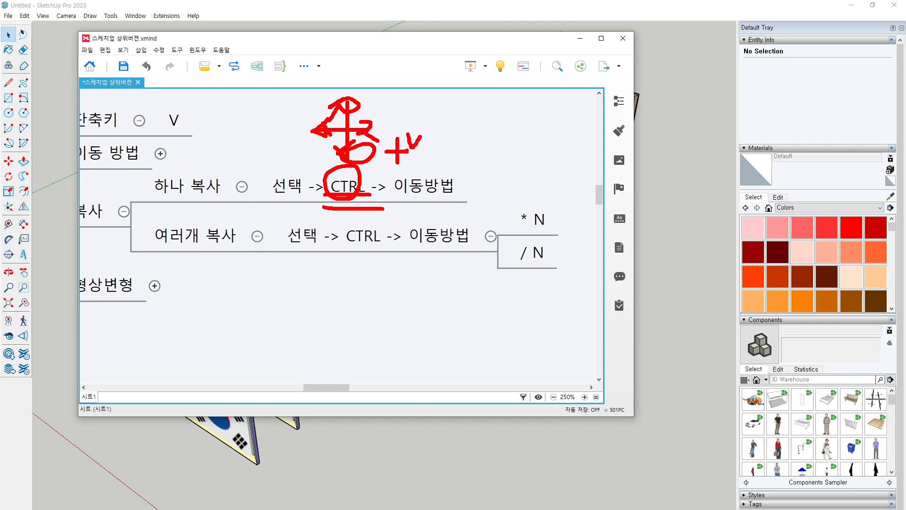
left_click_drag(407, 138, 380, 162)
left_click_drag(382, 148, 394, 164)
mouse_move(288, 198)
left_mouse_down()
mouse_move(453, 191)
mouse_move(439, 206)
mouse_move(460, 199)
left_mouse_up()
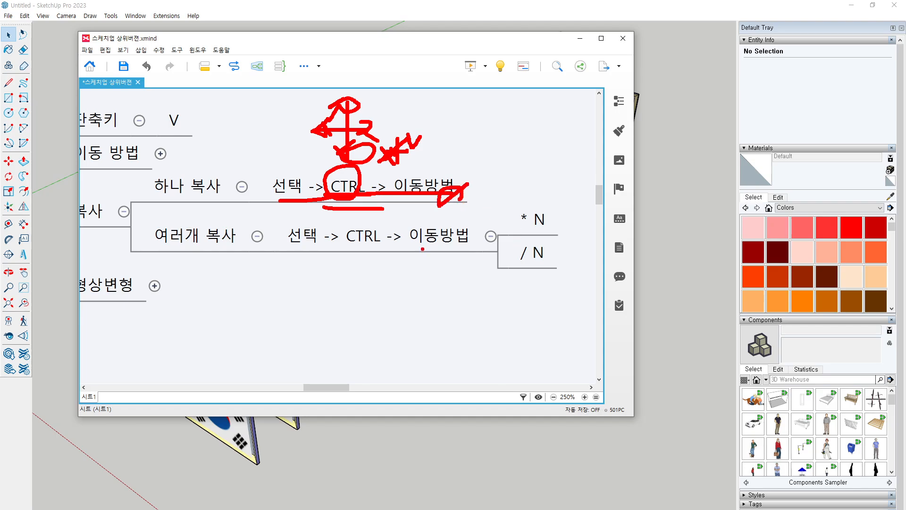
- Review the 여러개 복사 entry, marking its move method and the * N and / N options
left_click_drag(435, 256, 456, 239)
mouse_move(519, 205)
left_mouse_down()
mouse_move(528, 234)
mouse_move(515, 201)
mouse_move(500, 206)
left_mouse_up()
mouse_move(537, 242)
left_mouse_down()
mouse_move(502, 251)
mouse_move(546, 251)
left_mouse_up()
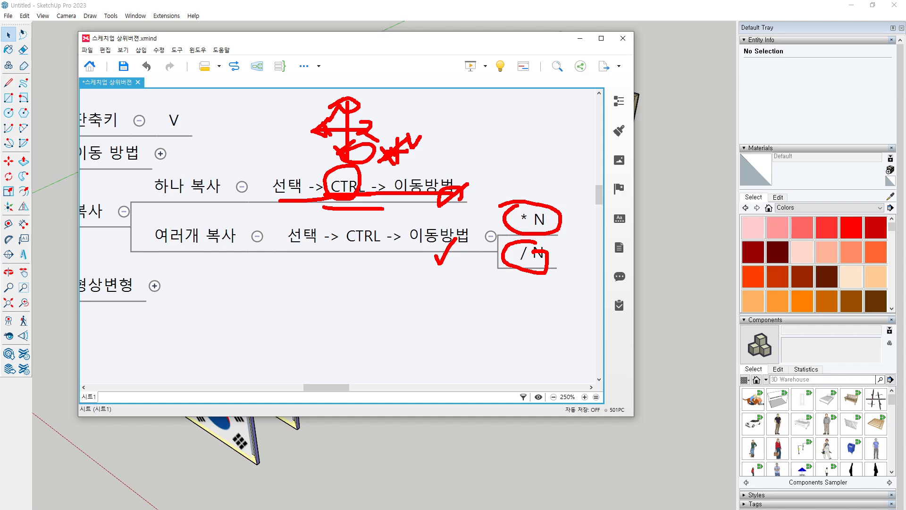
key("Escape")
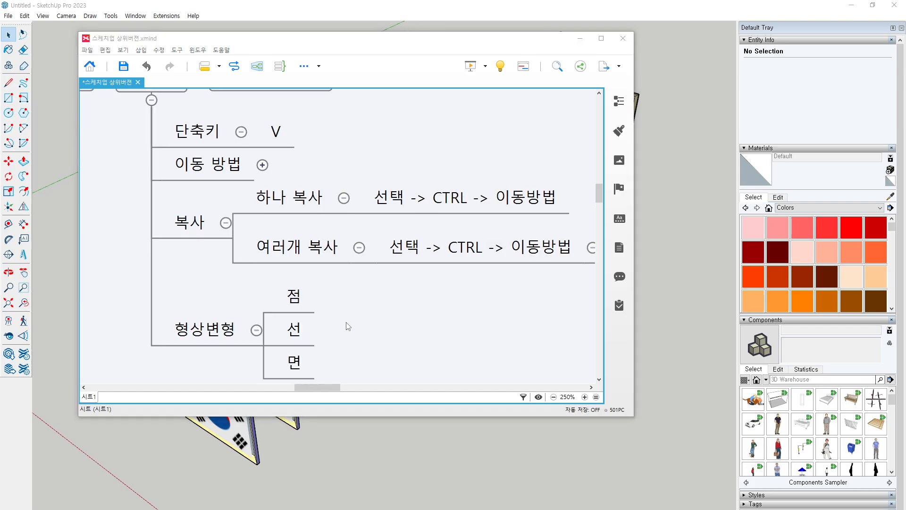
- Review the 점, 선 and 면 entries under the 형상변형 topic, and switch back to the SketchUp model
left_click(347, 323)
right_click_drag(338, 337, 336, 292)
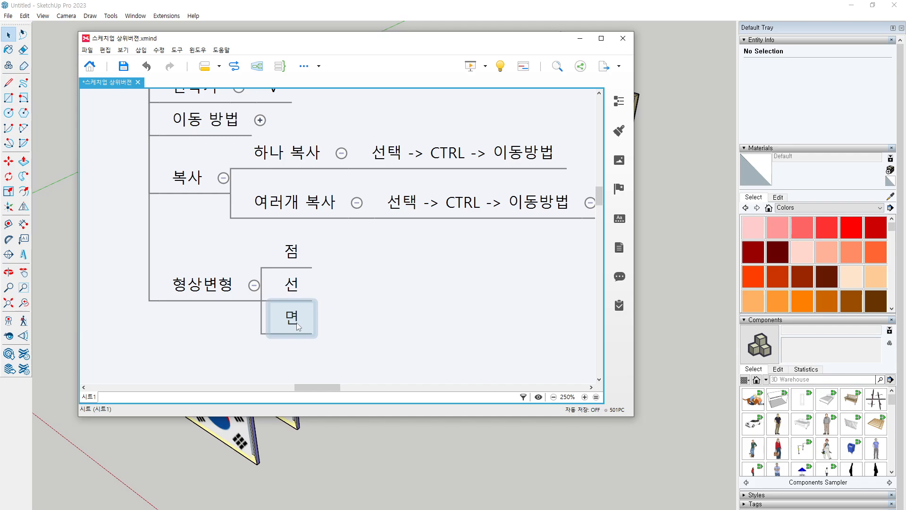
left_click(427, 476)
scroll(399, 422, "down", 1)
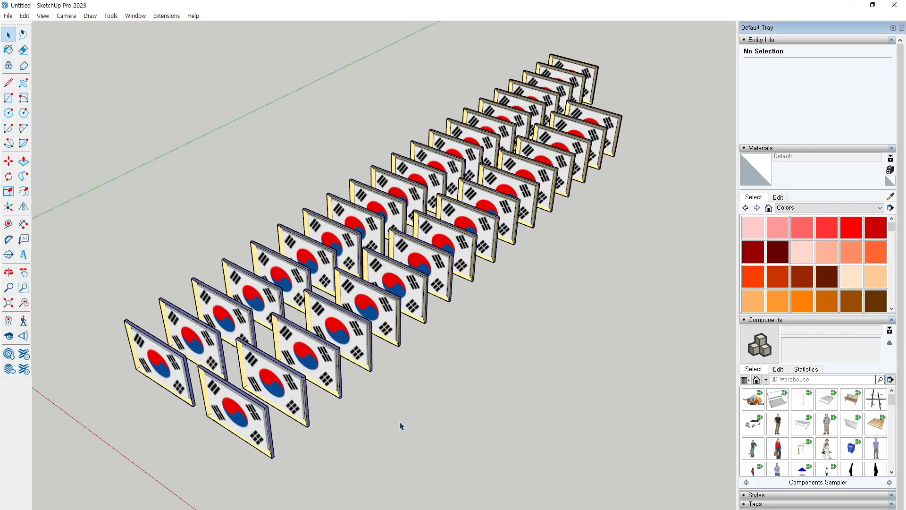
- Draw a rectangle of about 0.97 m² on the ground in front of the flag rows and extrude it upward into a box
mouse_move(400, 422)
middle_mouse_down()
mouse_move(332, 322)
mouse_move(360, 426)
middle_mouse_up()
key("r")
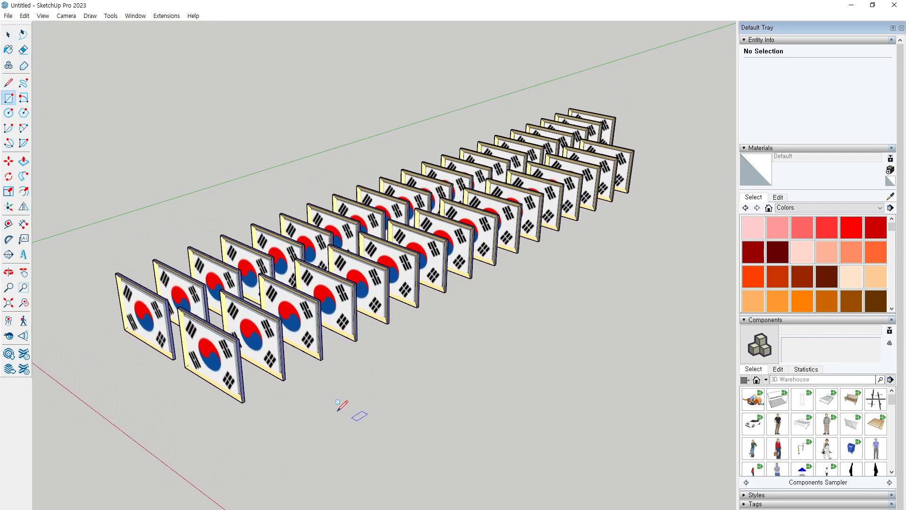
left_click(311, 419)
left_click(505, 403)
key("p")
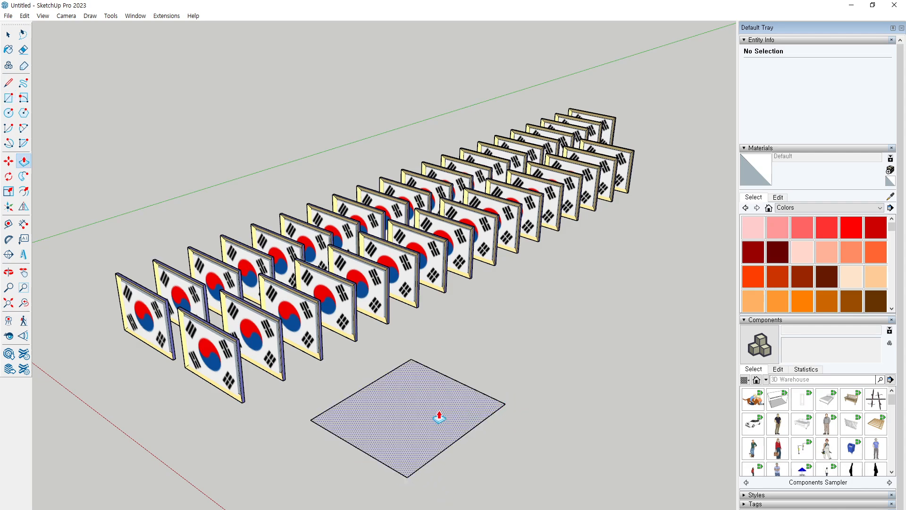
left_click(439, 417)
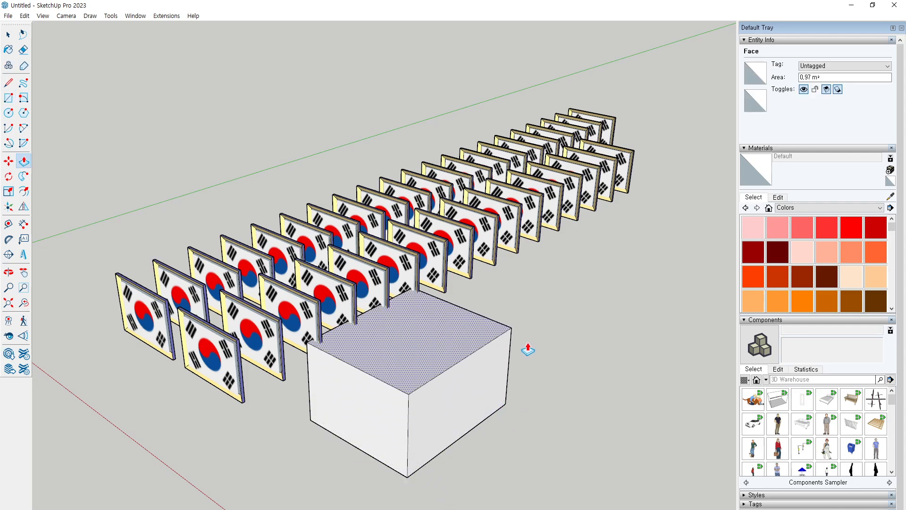
left_click(528, 347)
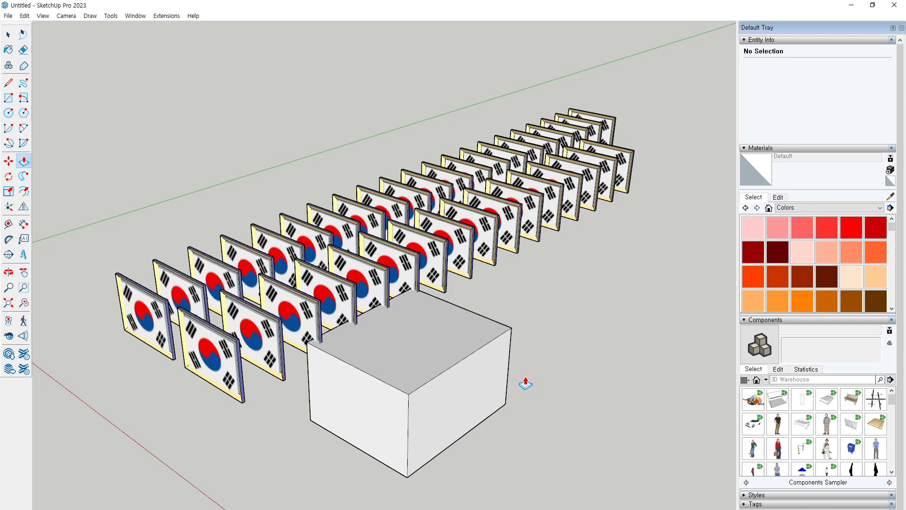
- Reshape the box with the Move tool by shifting its right top edge outward and its front top edge inward over the top face
key("m")
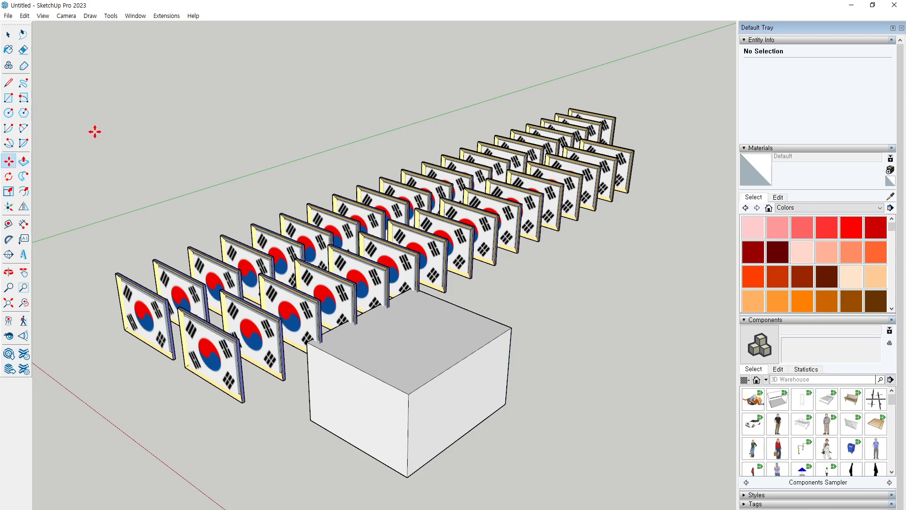
left_click(473, 351)
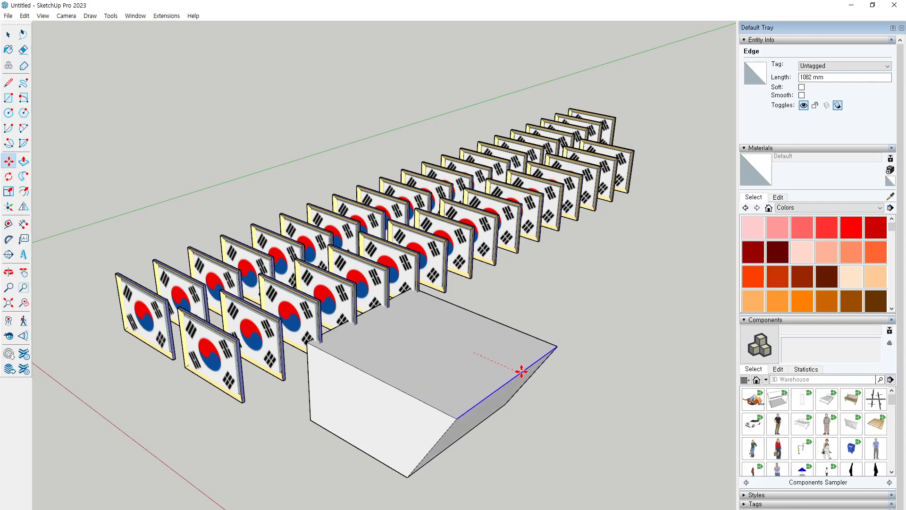
left_click(521, 372)
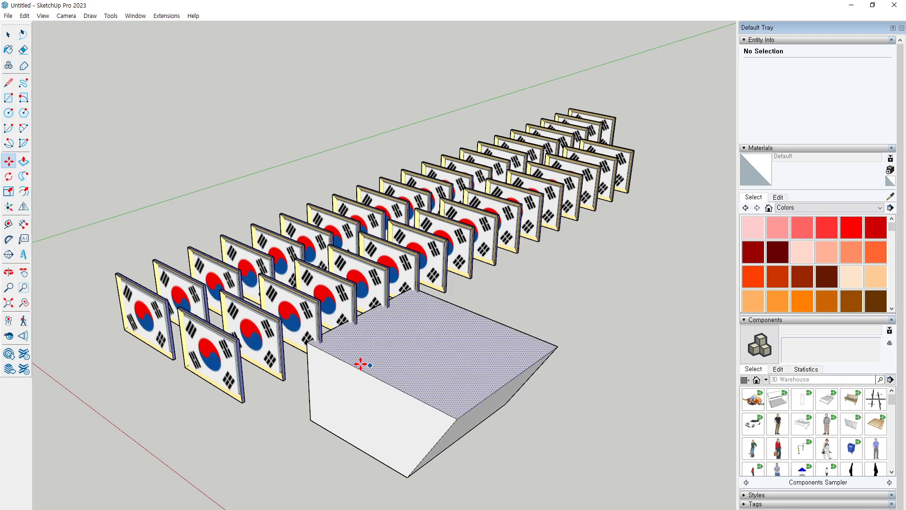
left_click(344, 361)
left_click(386, 342)
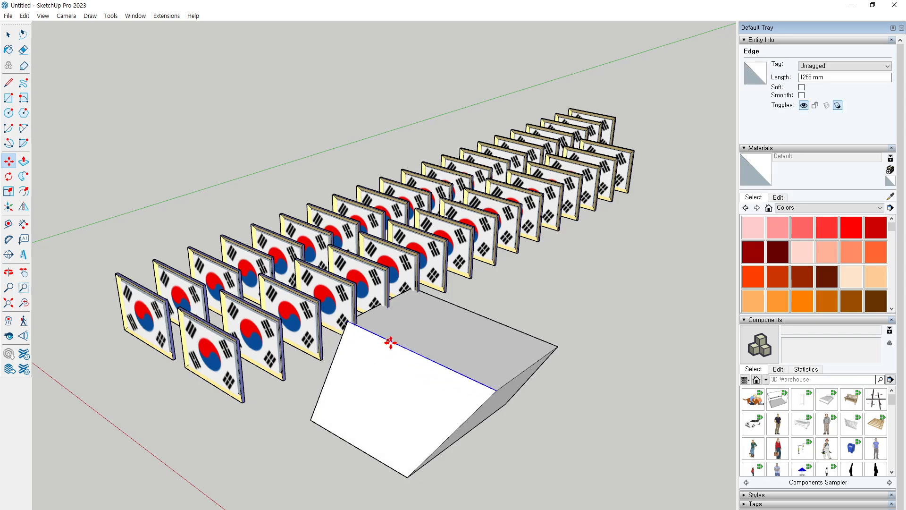
- Move the far right corner point of the top face outward, stretching the box into a pointed shape
scroll(434, 380, "down", 1)
middle_click_drag(477, 412, 540, 423)
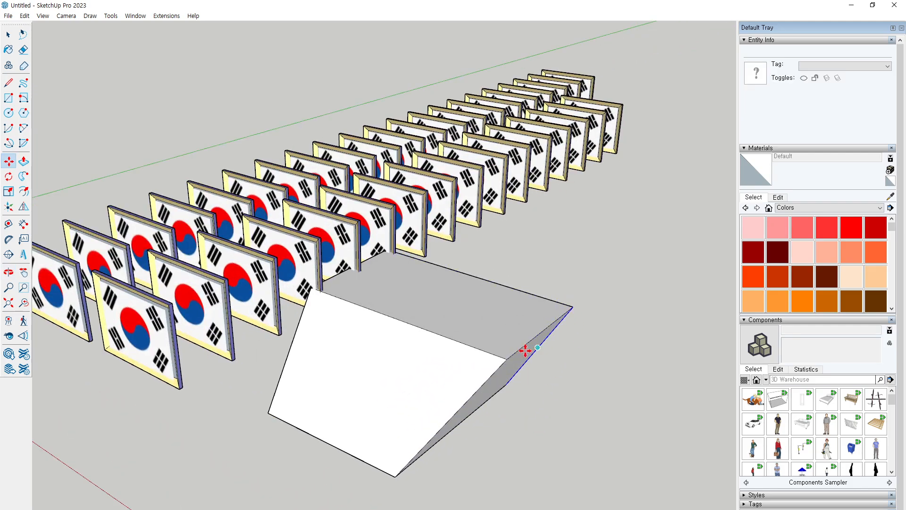
left_click_drag(569, 308, 670, 291)
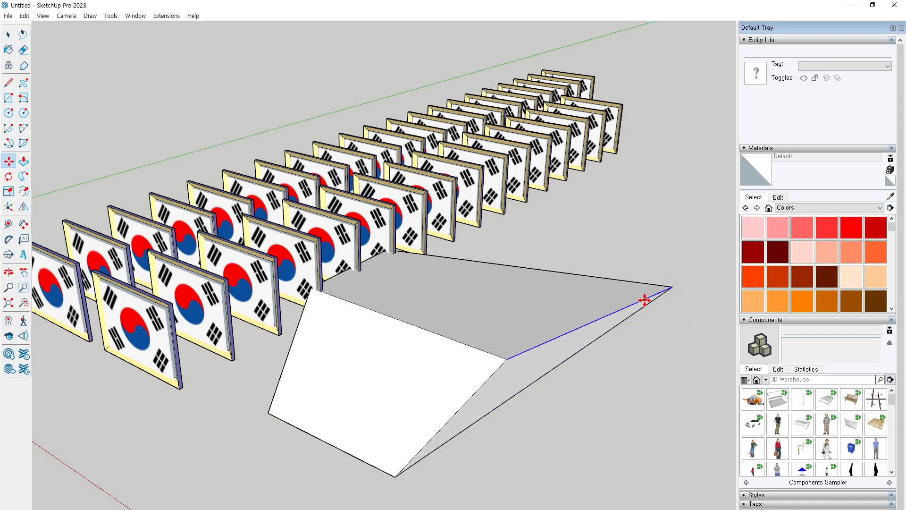
- Try moving the solid's top face upward, cancel the move, and clear the selection
left_click_drag(468, 295, 419, 170)
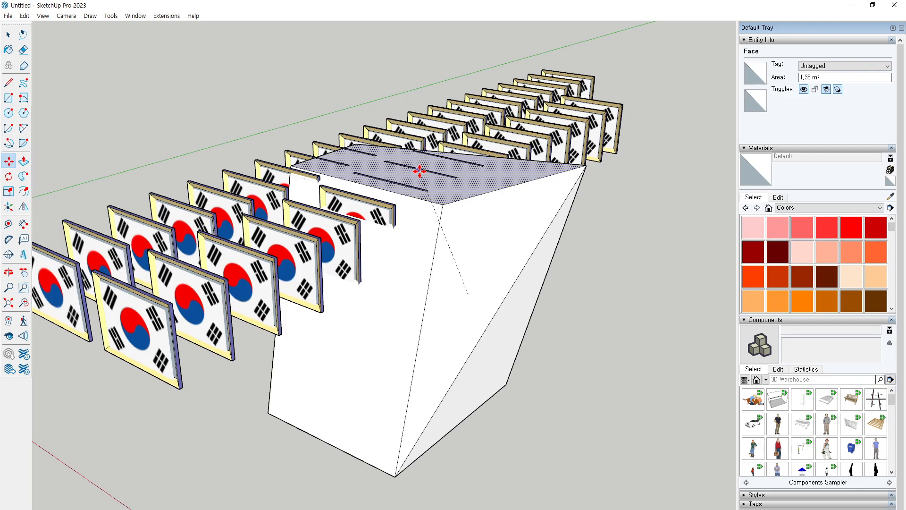
key("Escape")
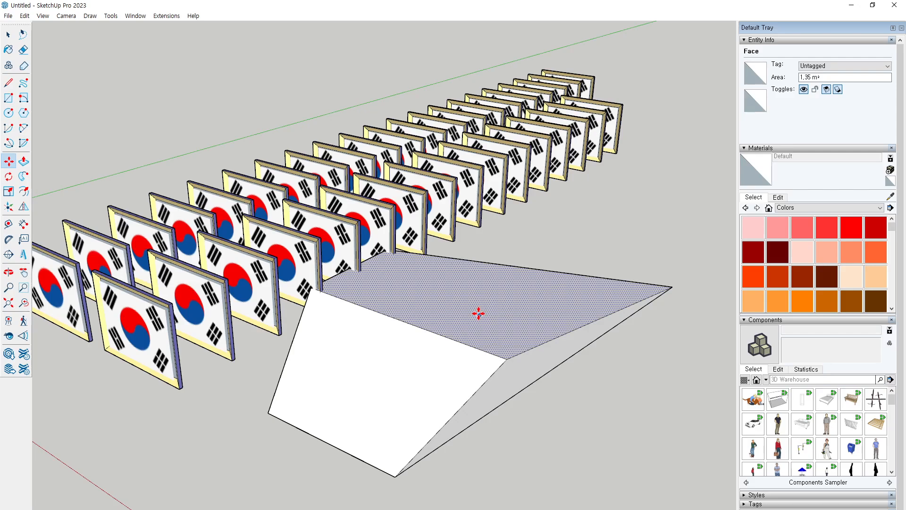
key("space")
left_click(564, 249)
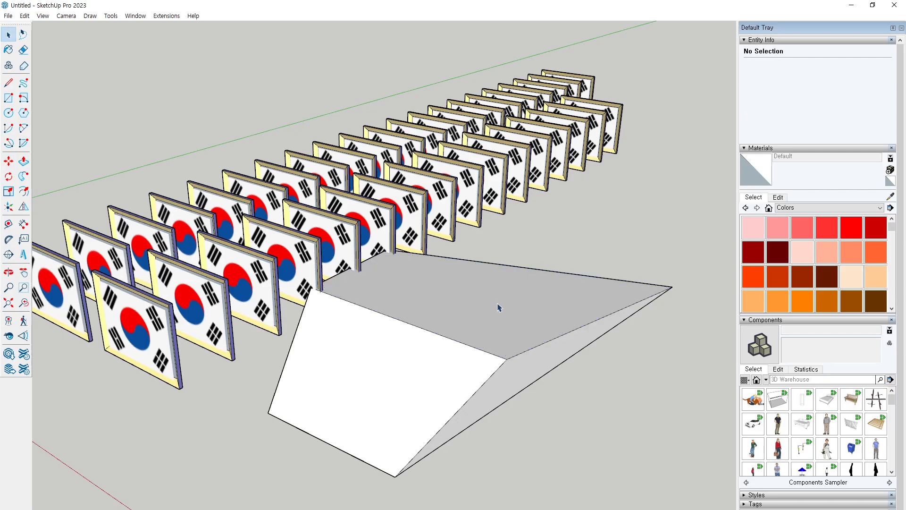